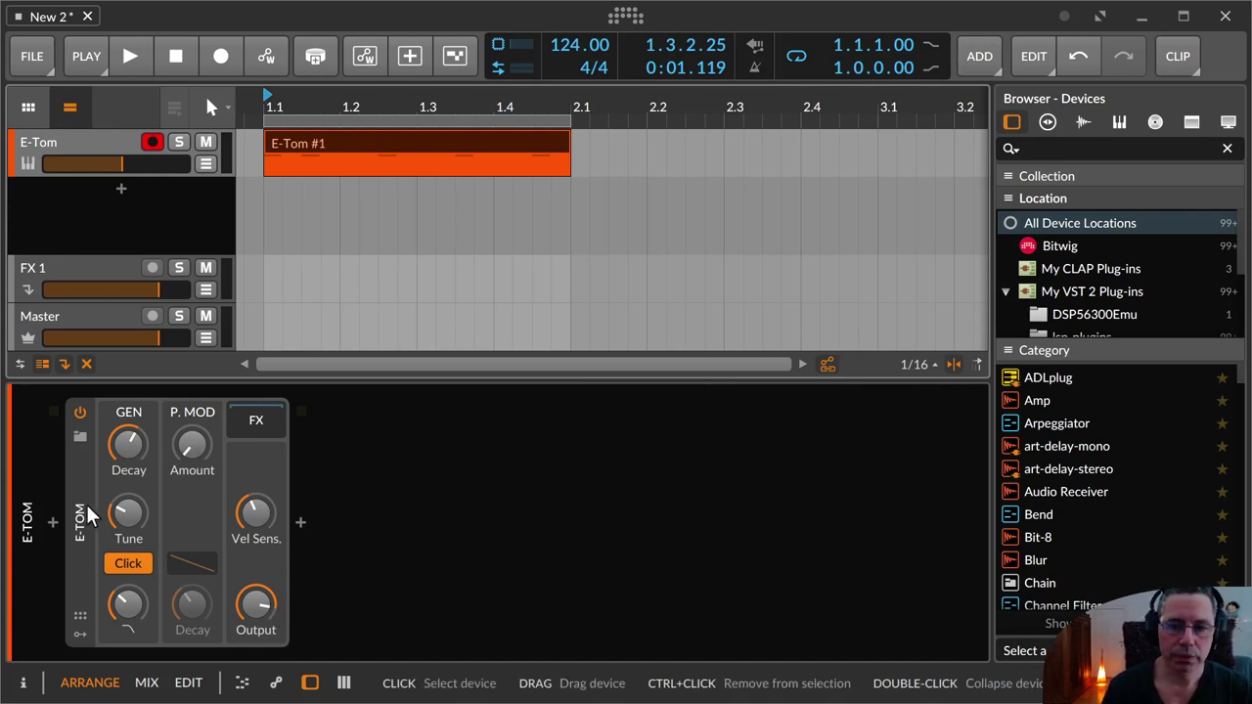
Browse replacement E-Tom presets and the remote control page without changing anything.
click(80, 434)
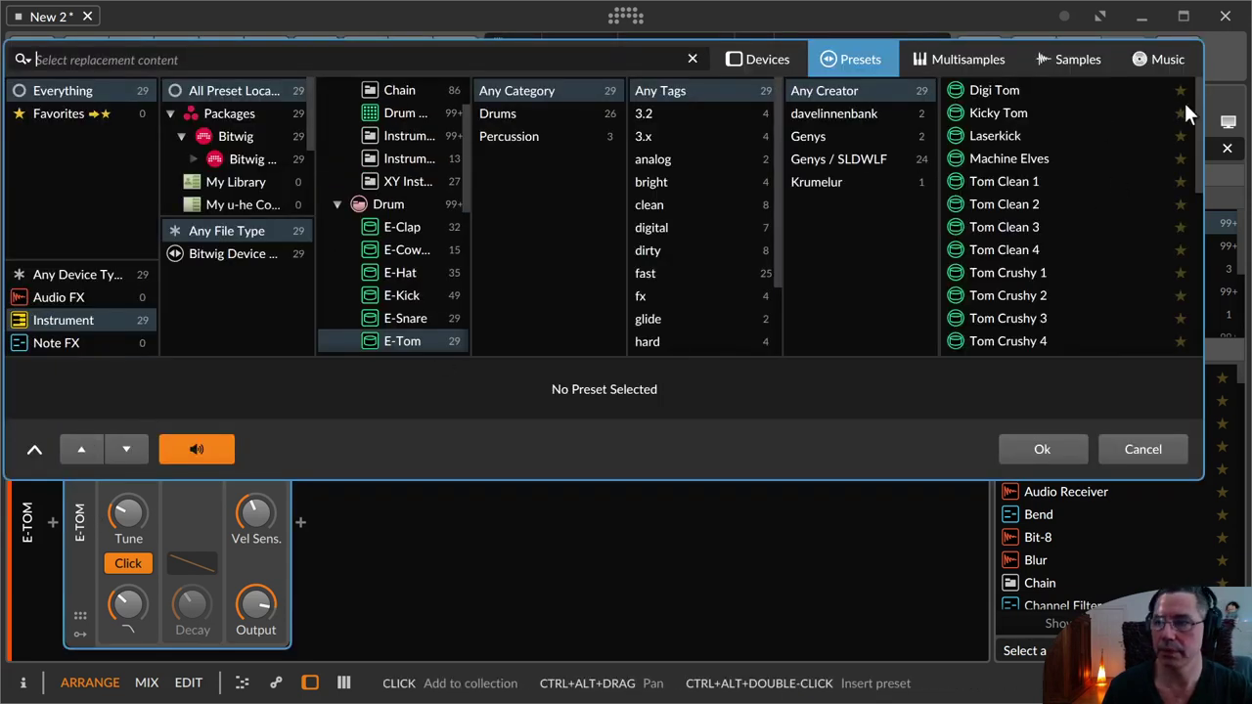
drag(1191, 111, 1186, 371)
key(Escape)
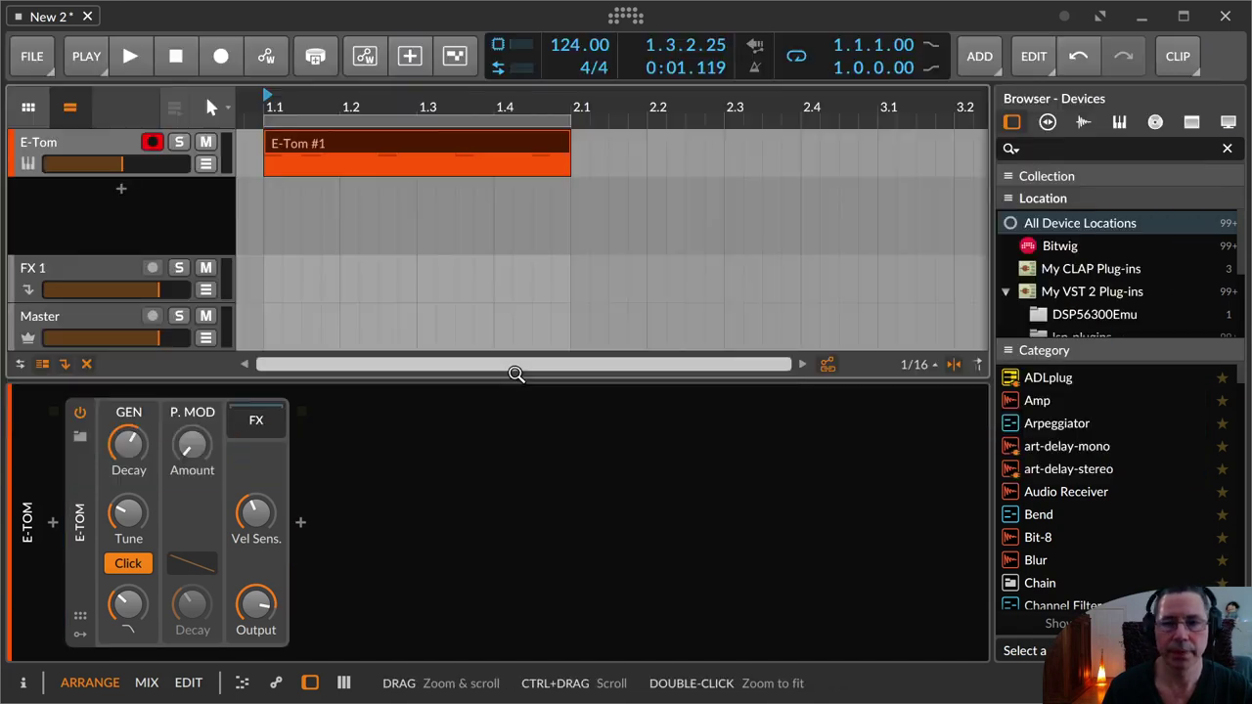
click(80, 617)
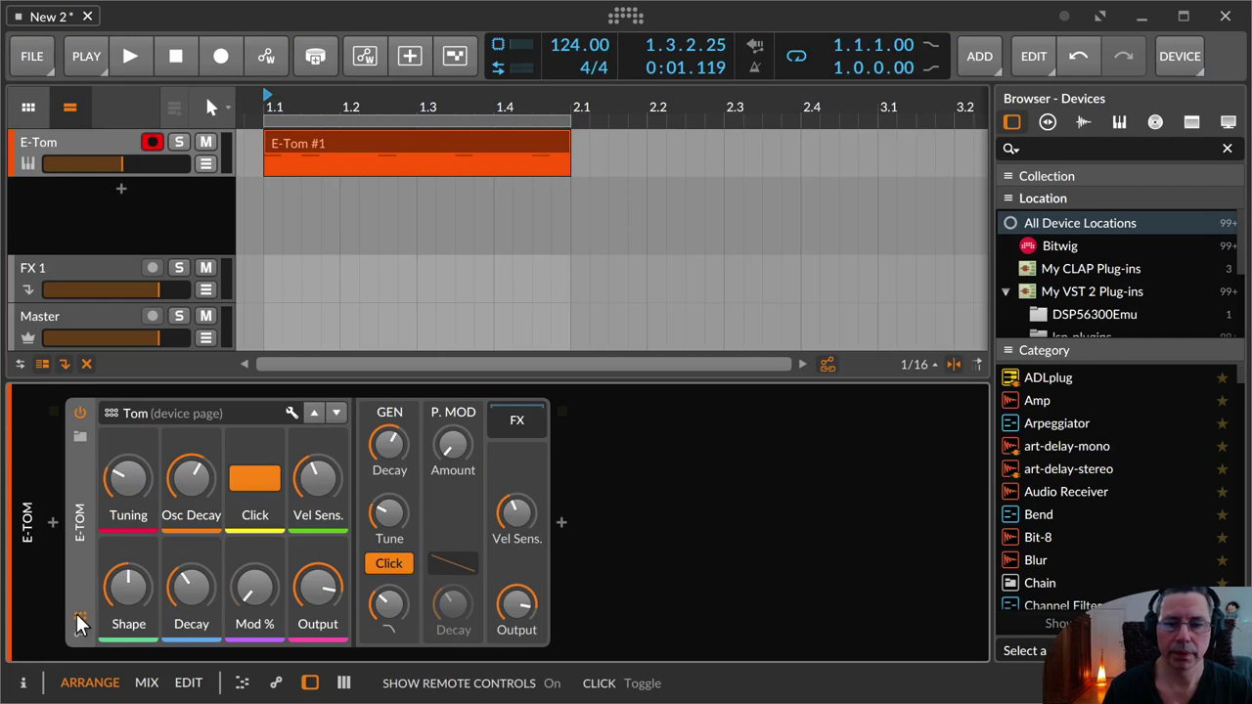
click(78, 618)
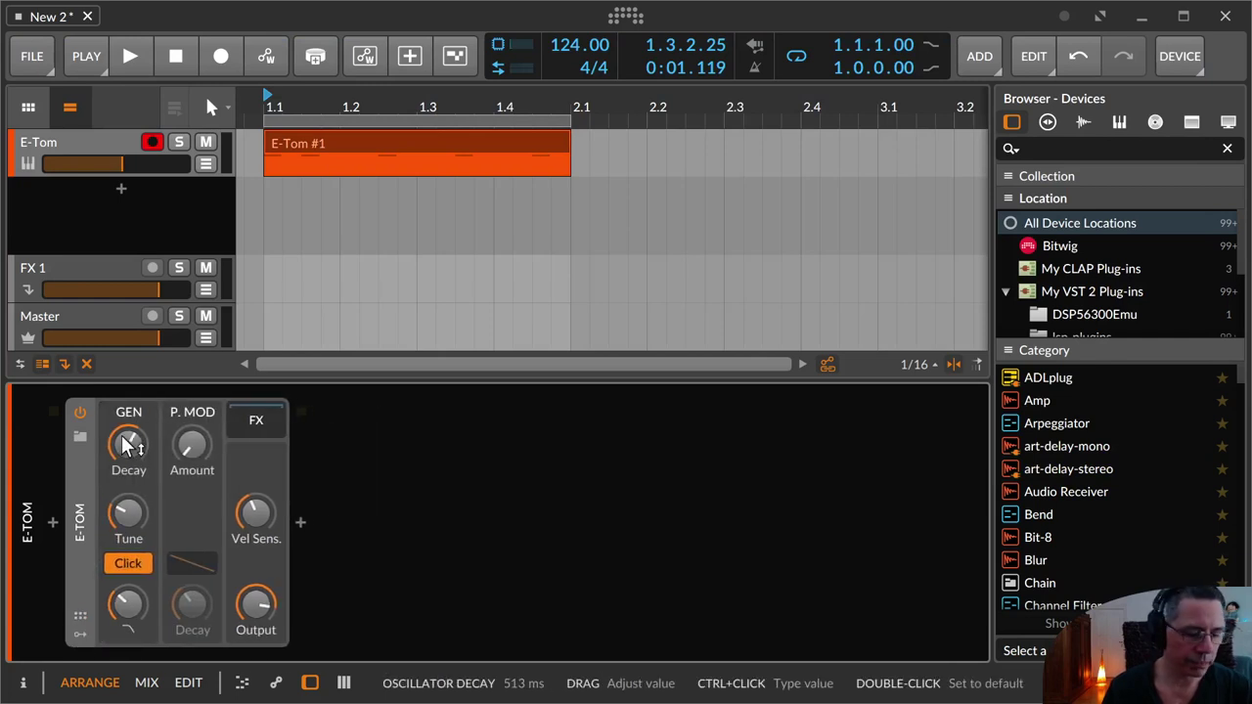
Play the E-Tom #1 clip, raise track volume to +2.1 dB, and set oscillator decay near 370 ms.
click(314, 146)
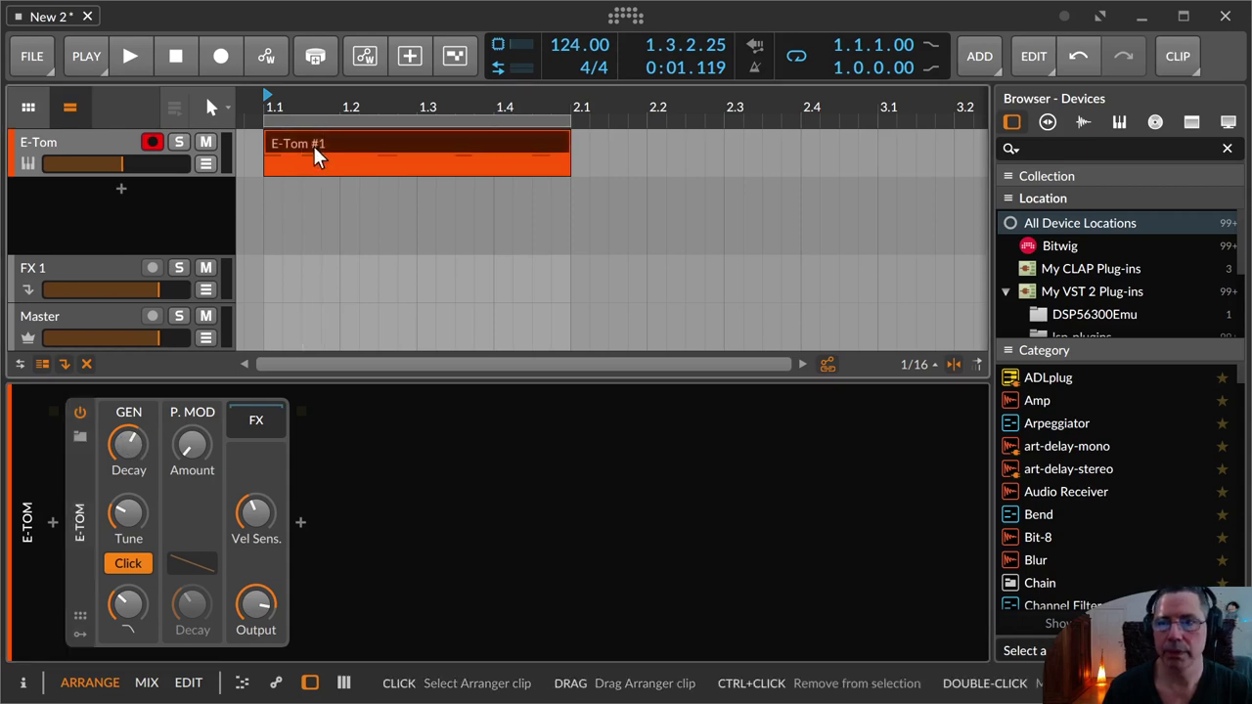
key(space)
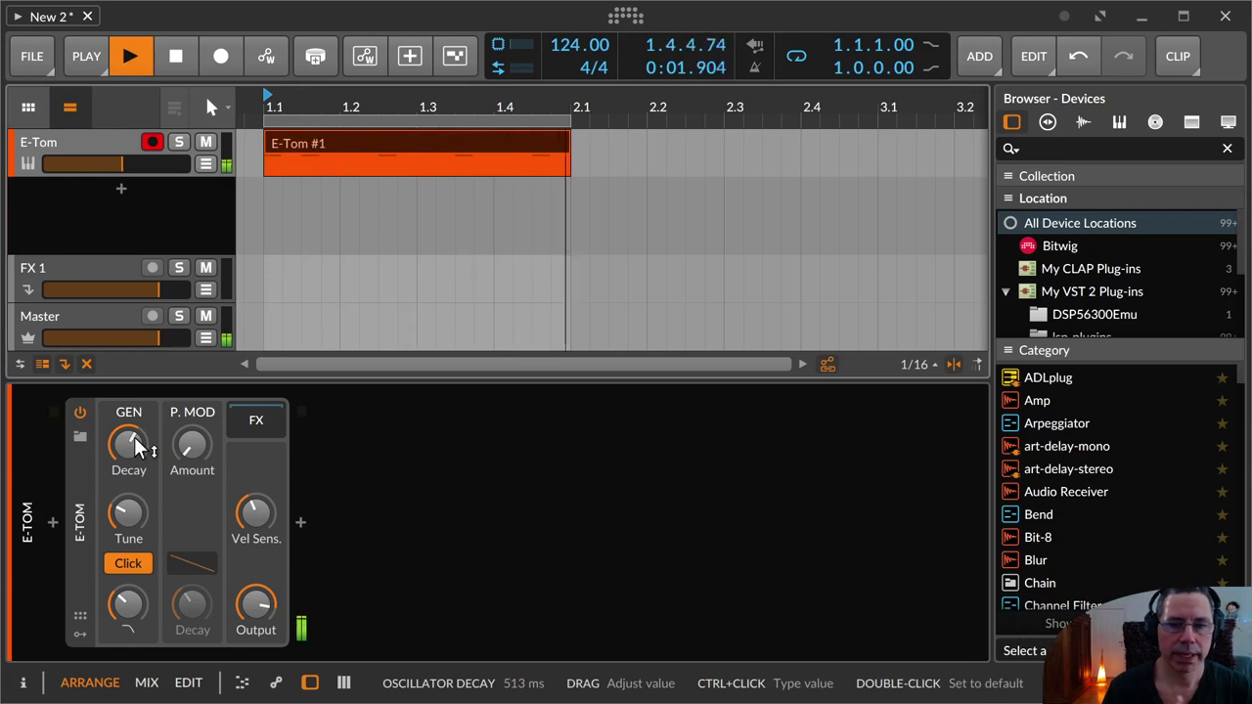
drag(135, 446, 135, 500)
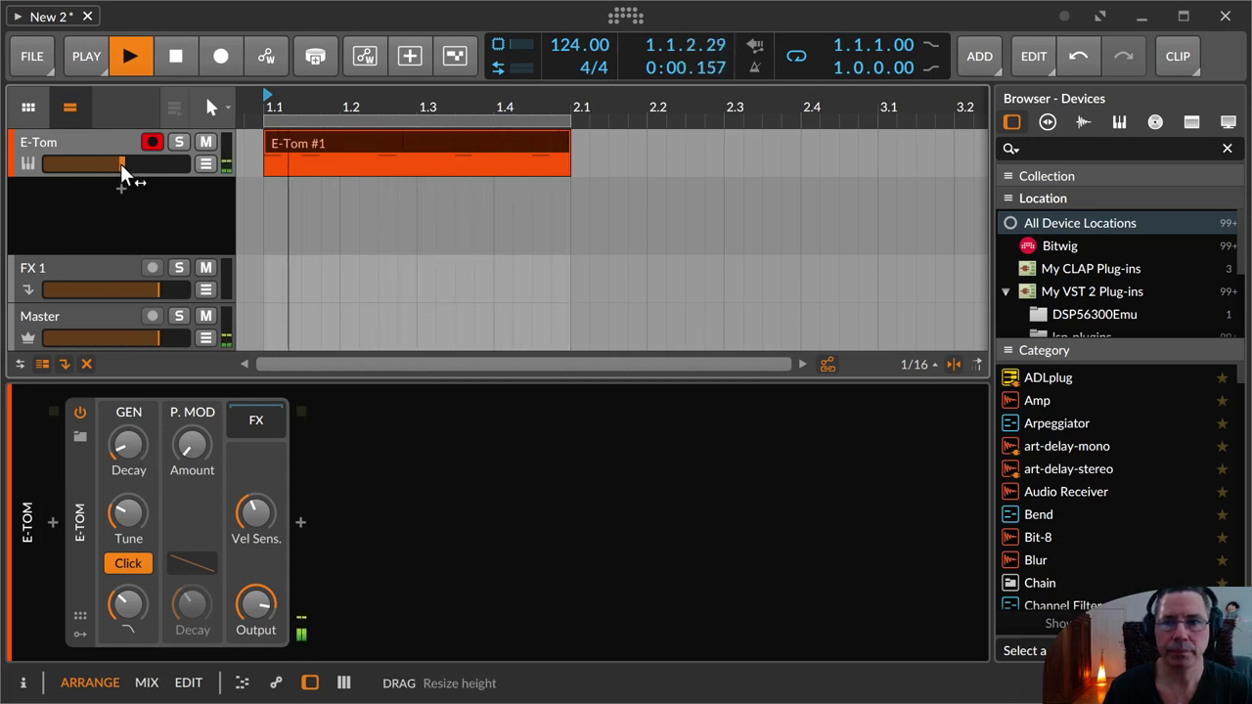
drag(121, 163, 166, 165)
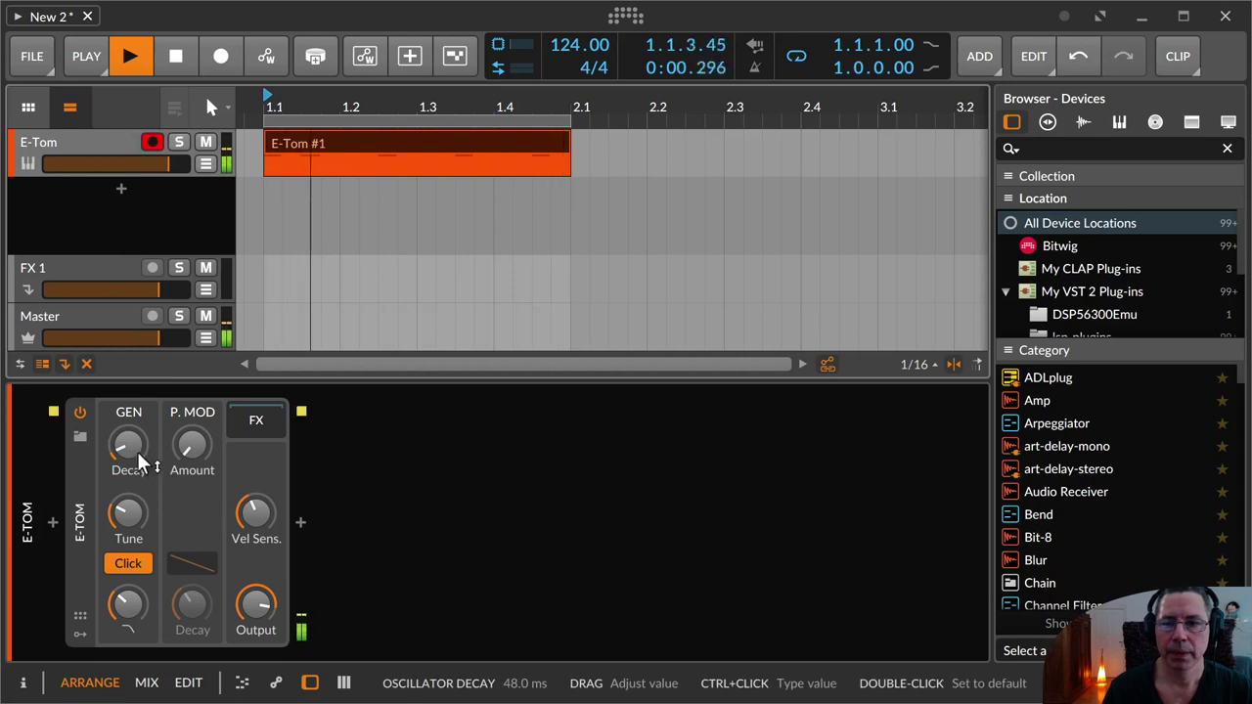
drag(131, 458, 131, 396)
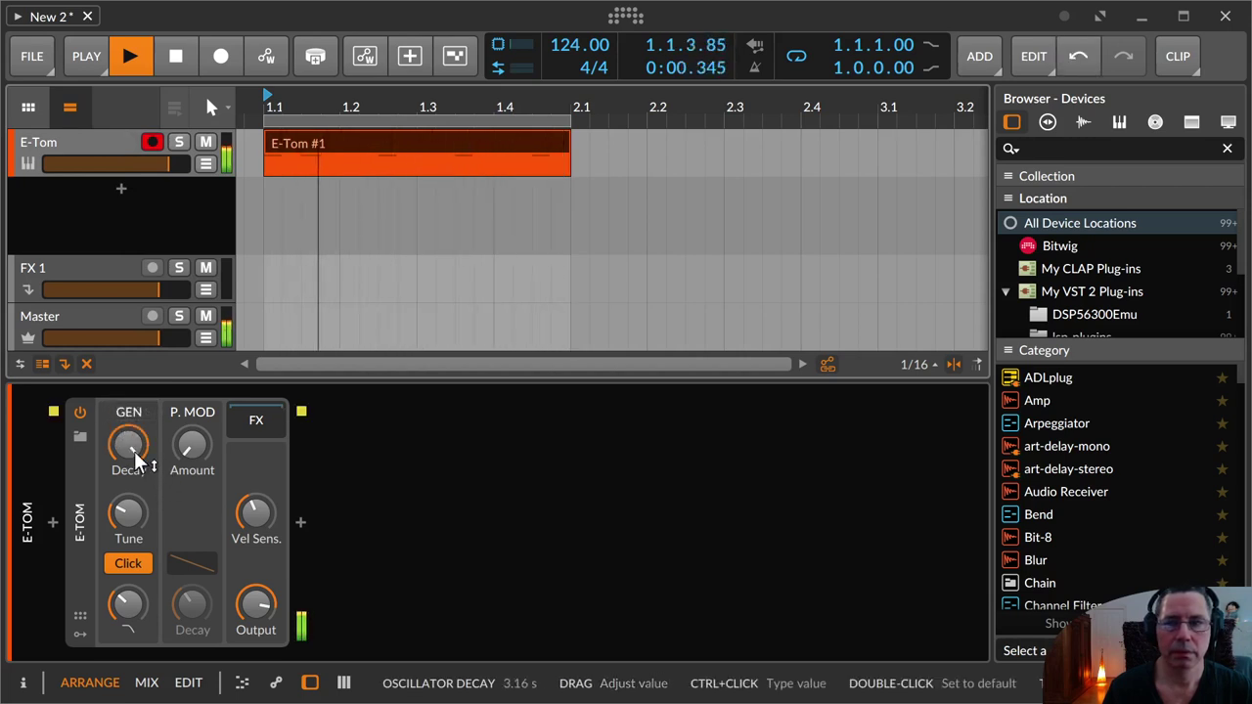
mouse_move(137, 460)
mouse_down()
mouse_move(137, 486)
mouse_move(129, 440)
mouse_up()
mouse_move(128, 514)
mouse_down()
mouse_move(128, 486)
mouse_move(128, 507)
mouse_up()
Compare the tom with and without the attack click during playback, leaving the click on.
key(space)
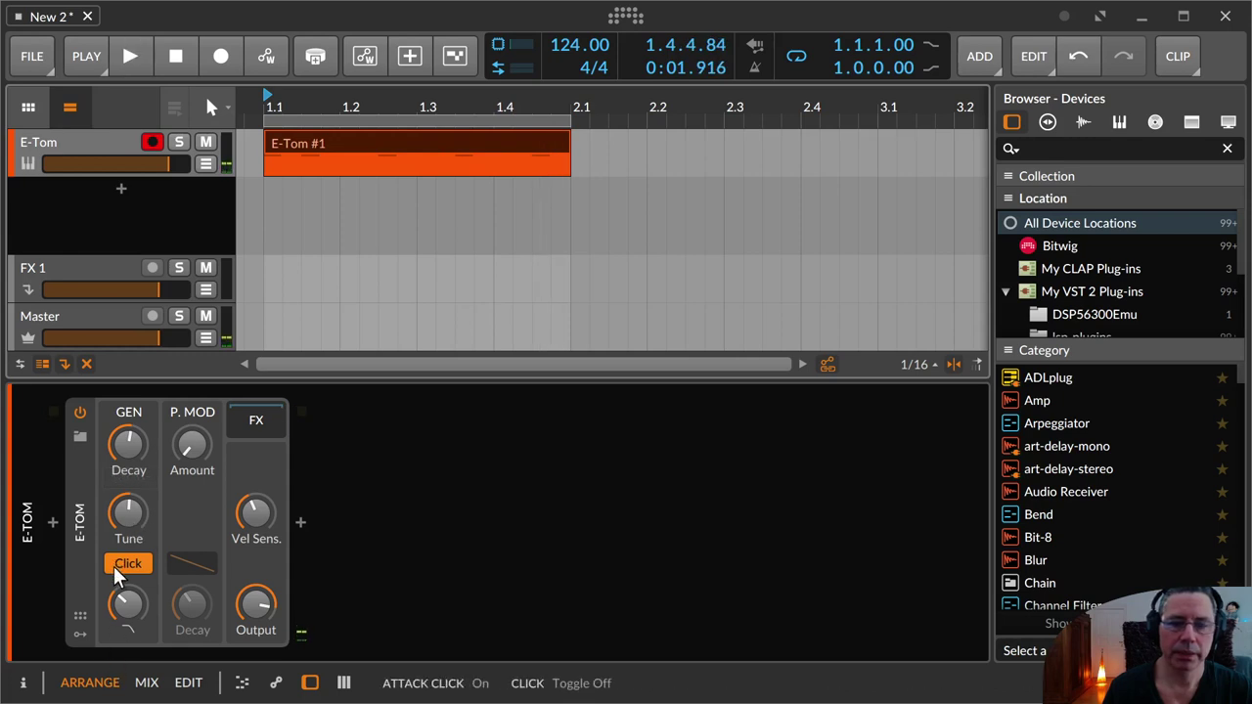
key(space)
click(121, 567)
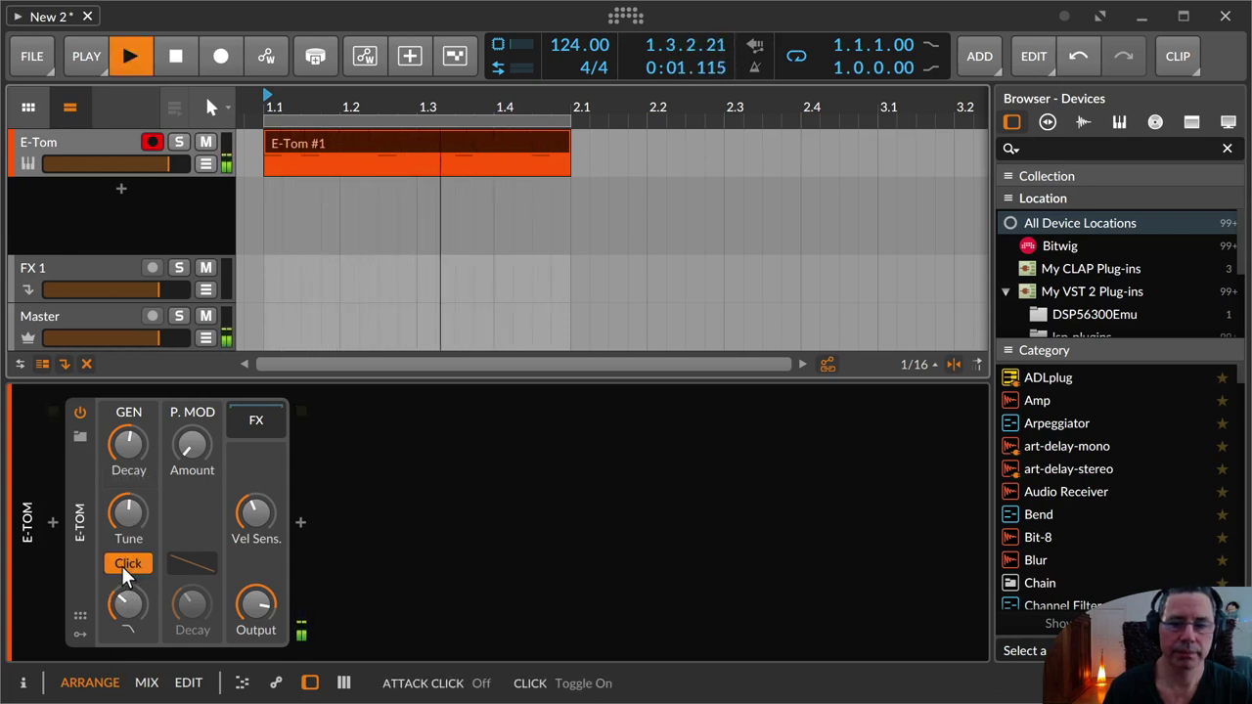
click(121, 565)
click(122, 567)
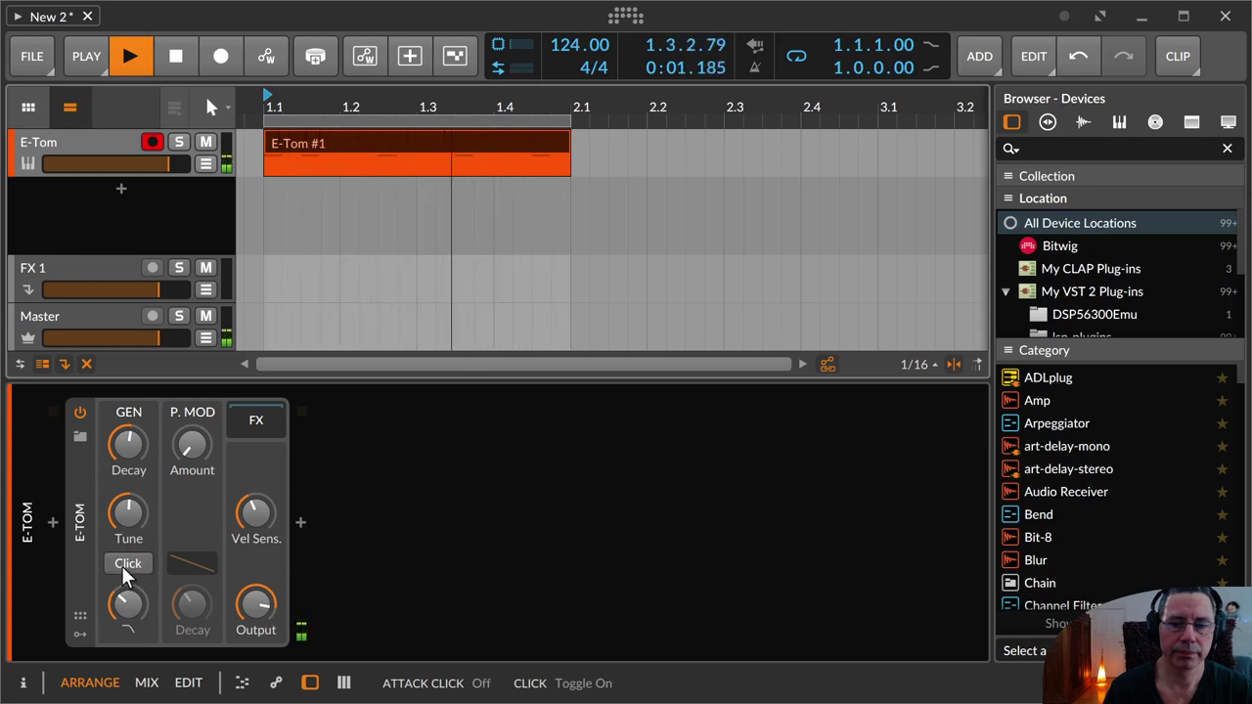
click(121, 565)
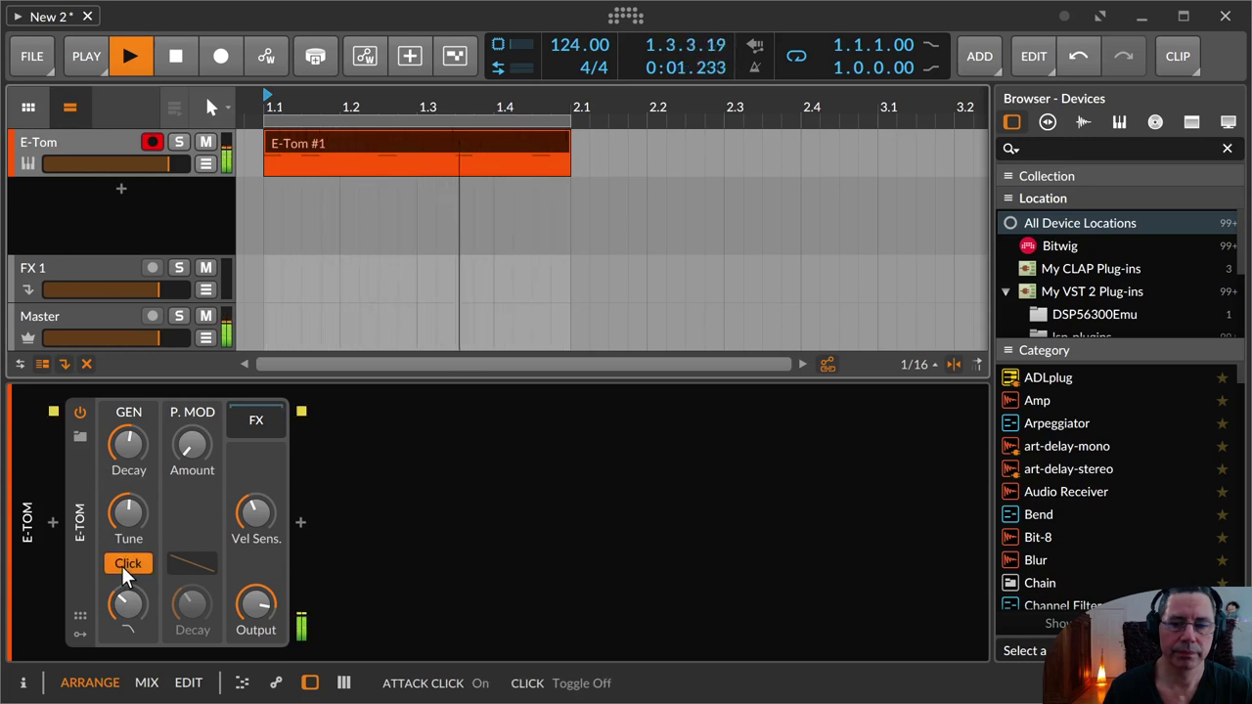
key(space)
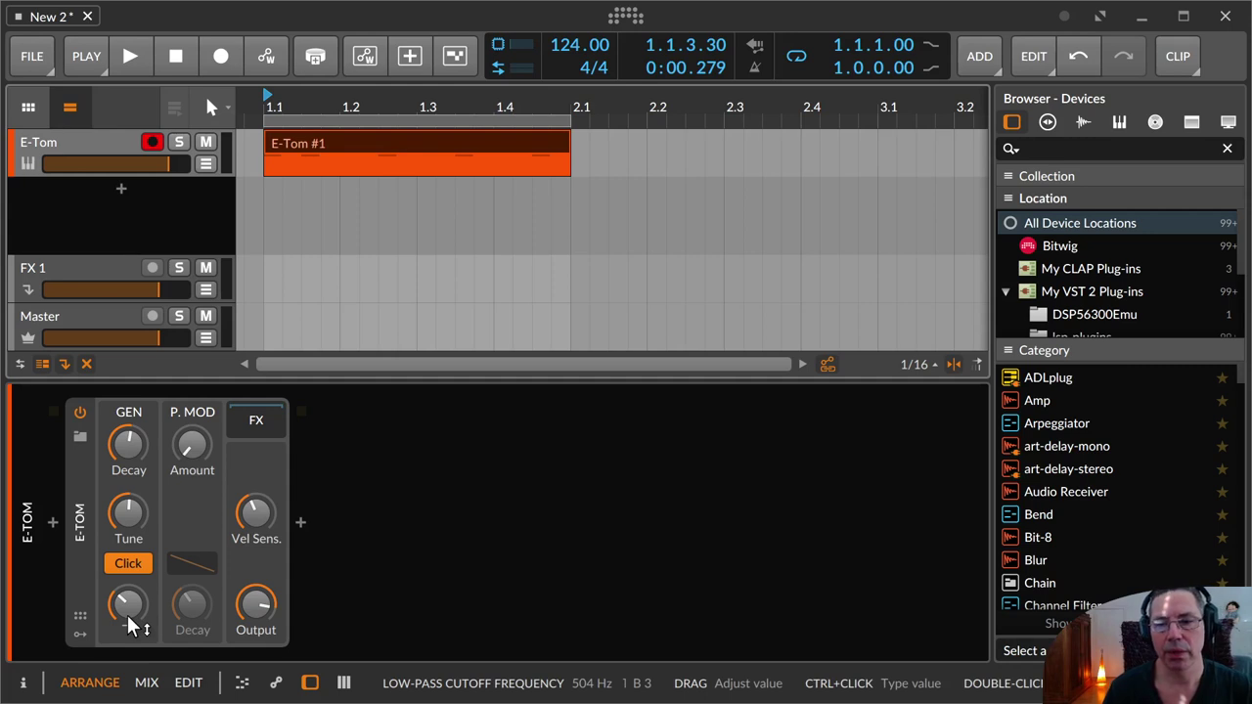
Sweep the low-pass filter cutoff up to about 2.40 kHz while the clip plays.
key(space)
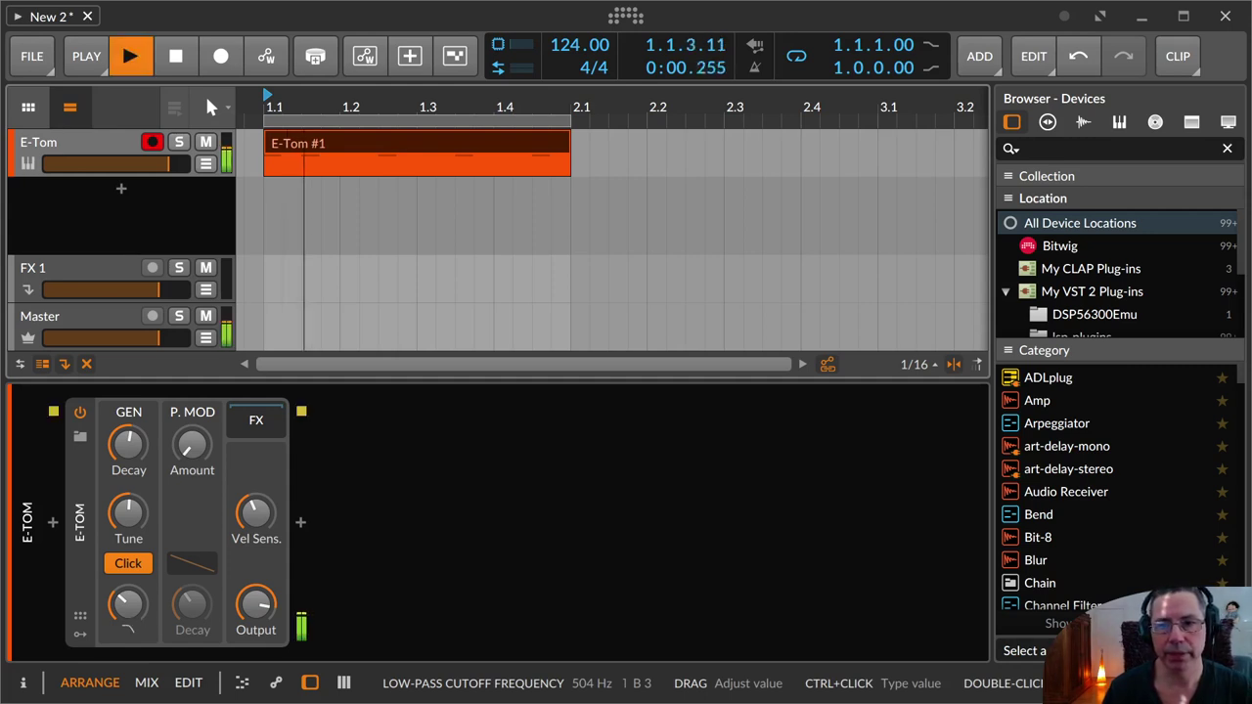
drag(126, 612, 128, 567)
key(space)
click(132, 564)
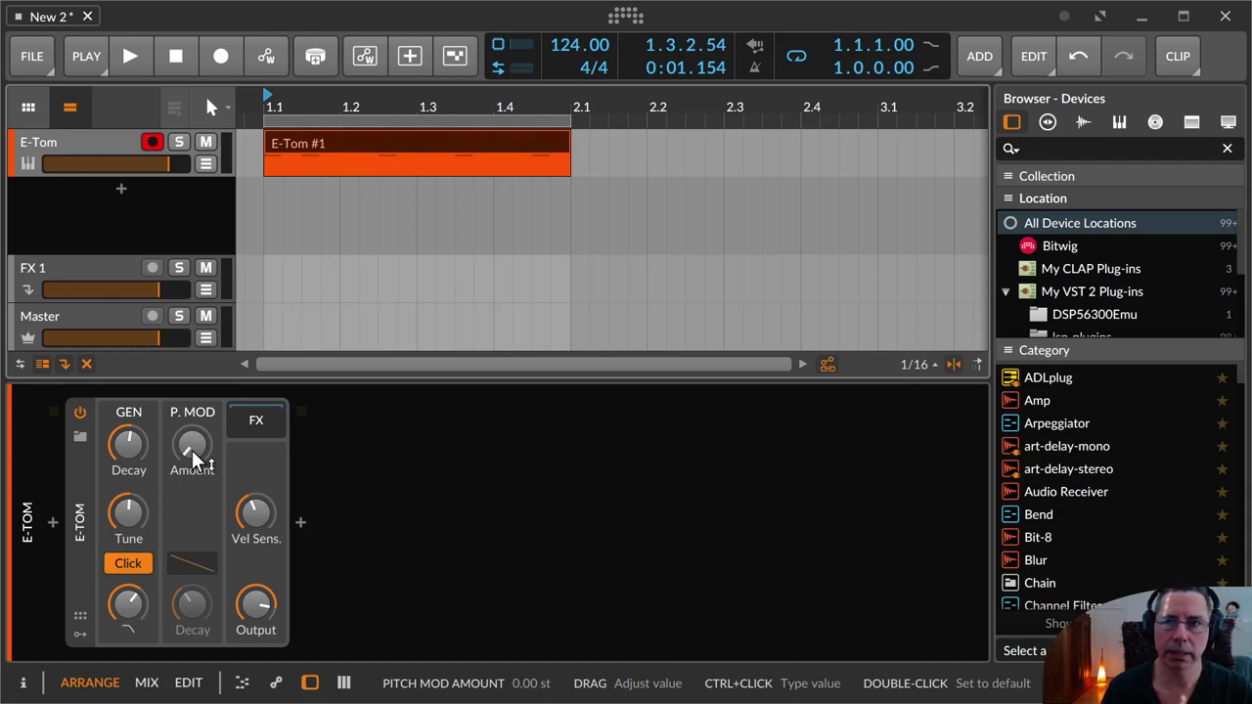
Add a +37 semitone pitch sweep with a 1.09 s pitch-envelope decay.
key(space)
drag(192, 450, 192, 389)
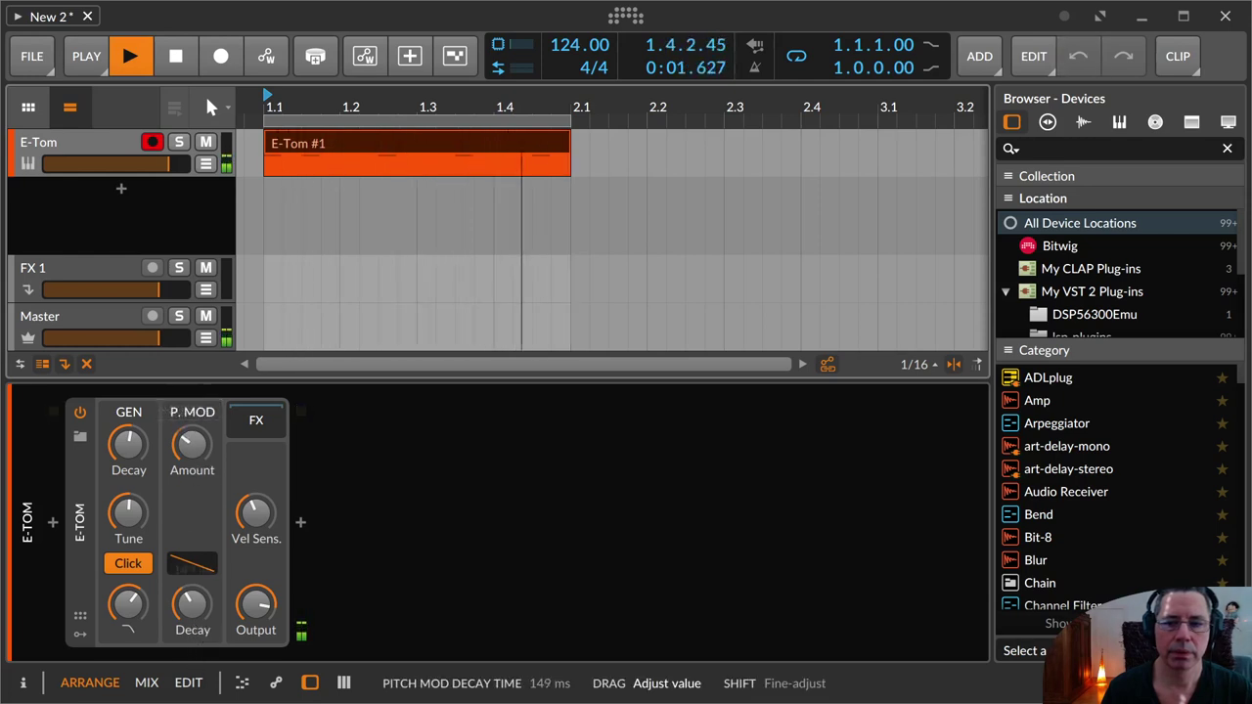
drag(192, 566, 192, 440)
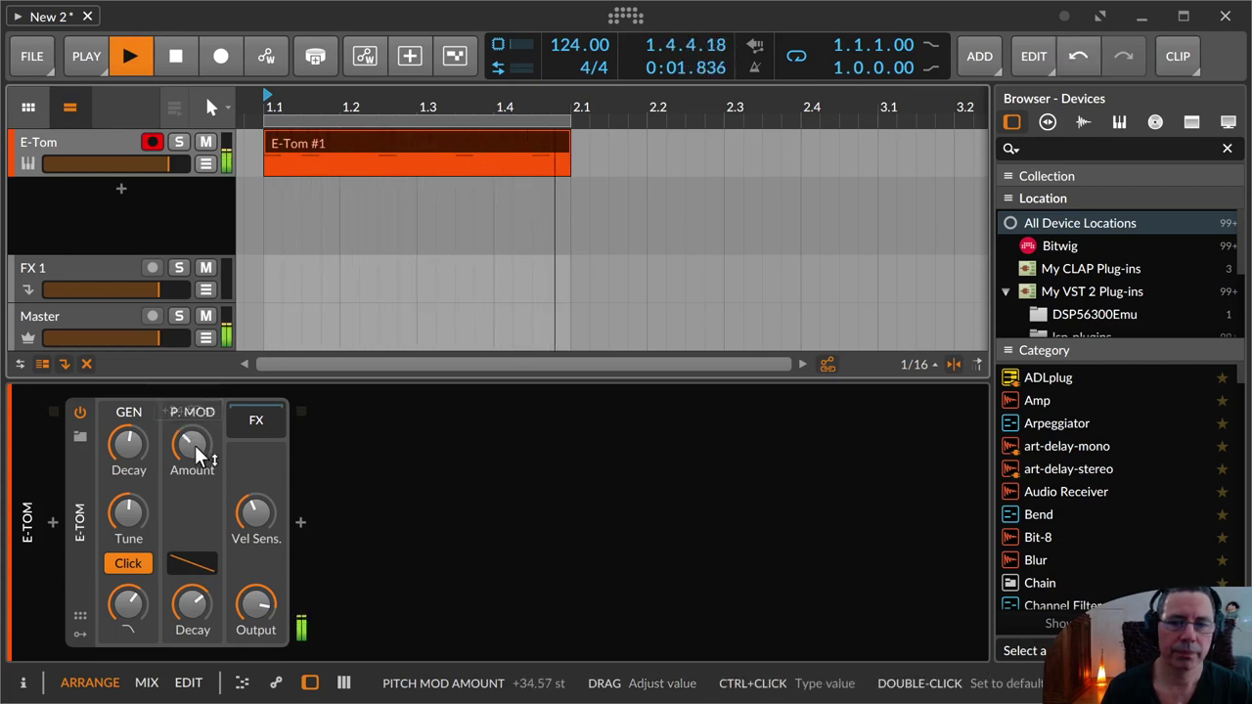
key(space)
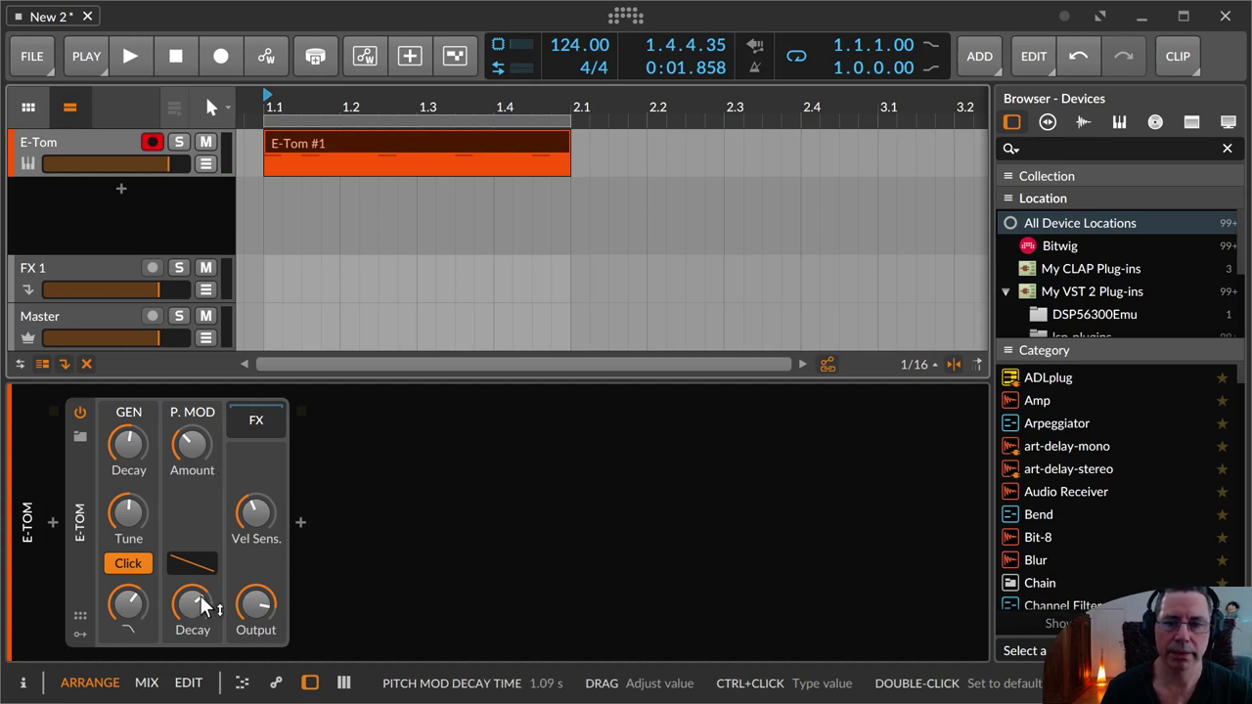
Curve the pitch-envelope decay shape to 100% and lower the sweep to about +24 semitones.
key(space)
drag(191, 575, 192, 627)
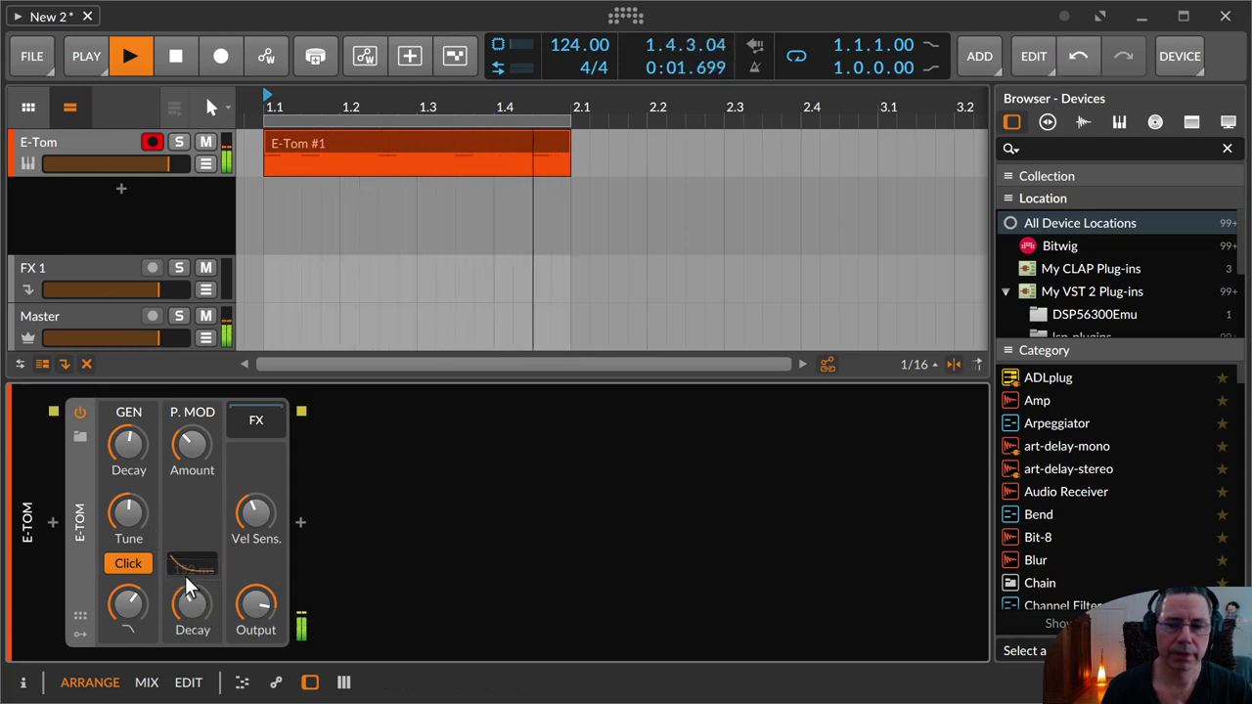
drag(191, 445, 129, 436)
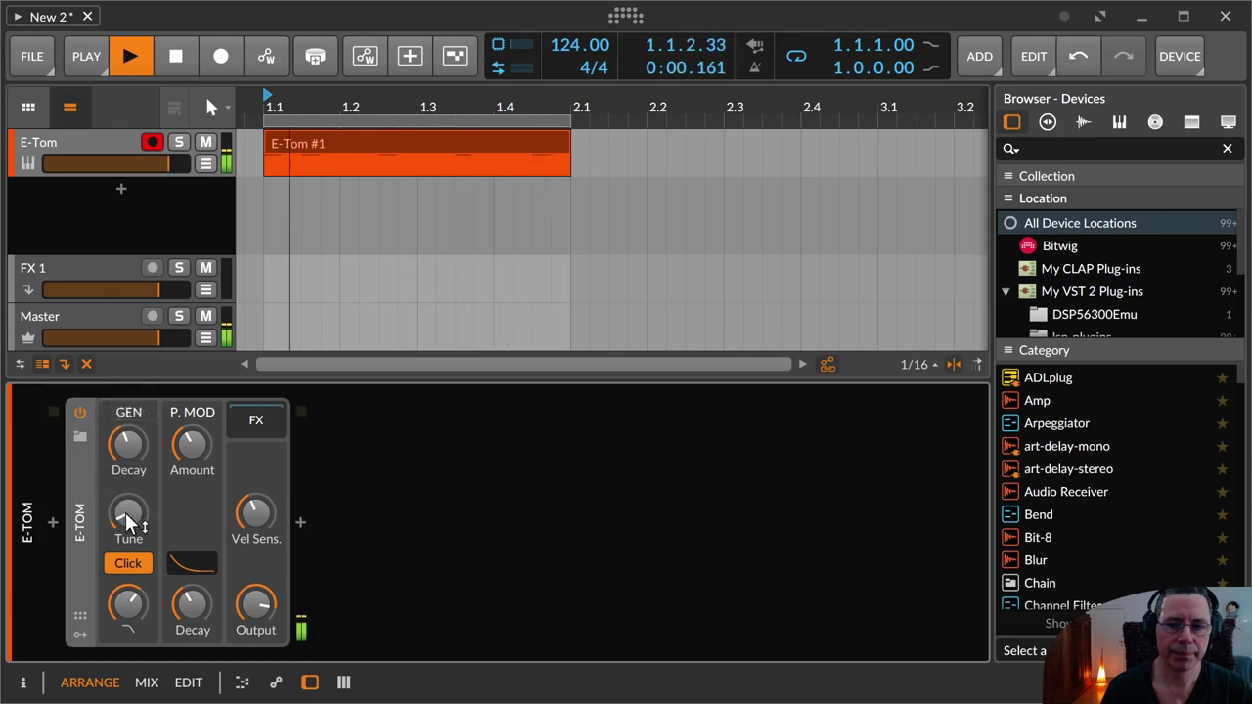
Set the pitch sweep to +57.71 st, pitch decay to 204 ms, and decay shape to 0%.
drag(128, 513, 128, 508)
drag(186, 469, 186, 469)
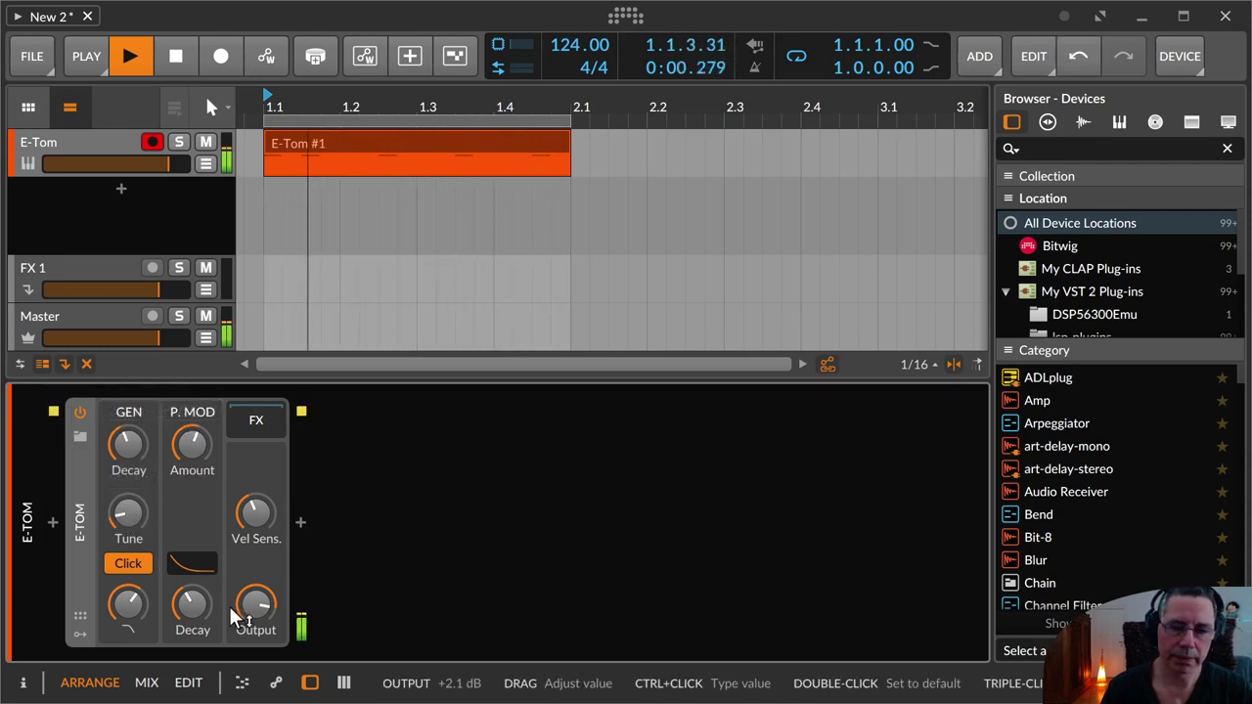
drag(192, 601, 192, 602)
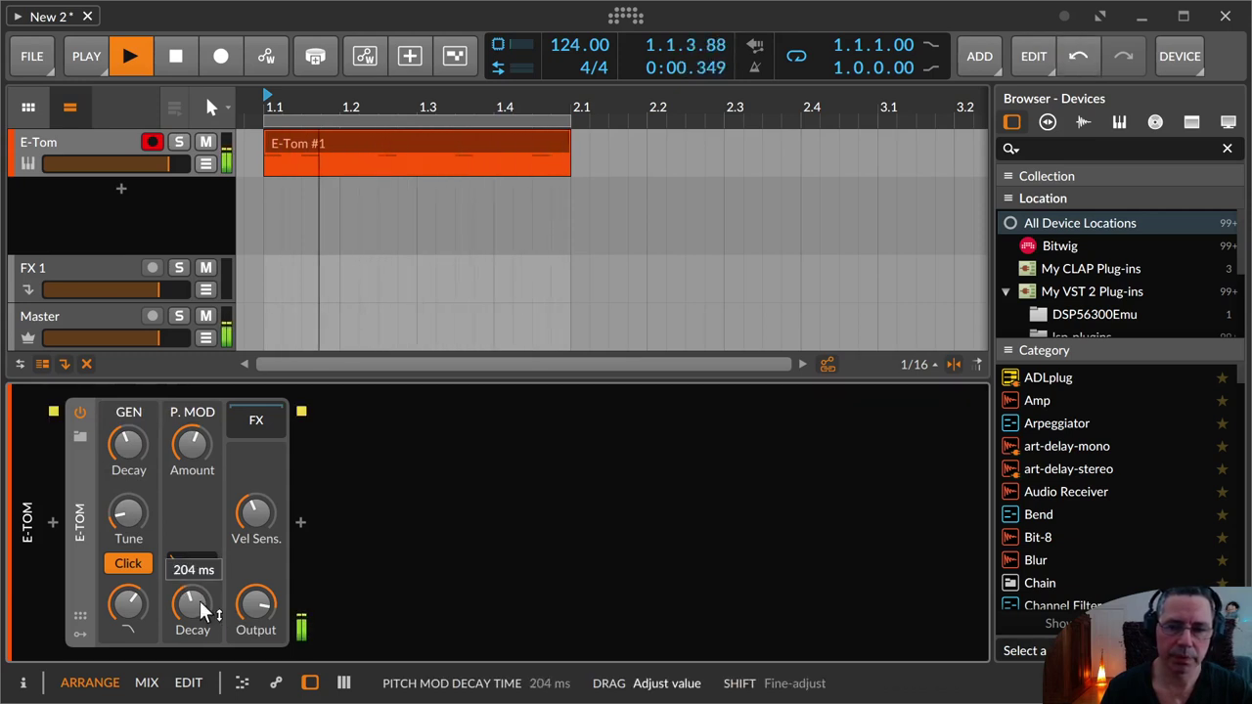
key(space)
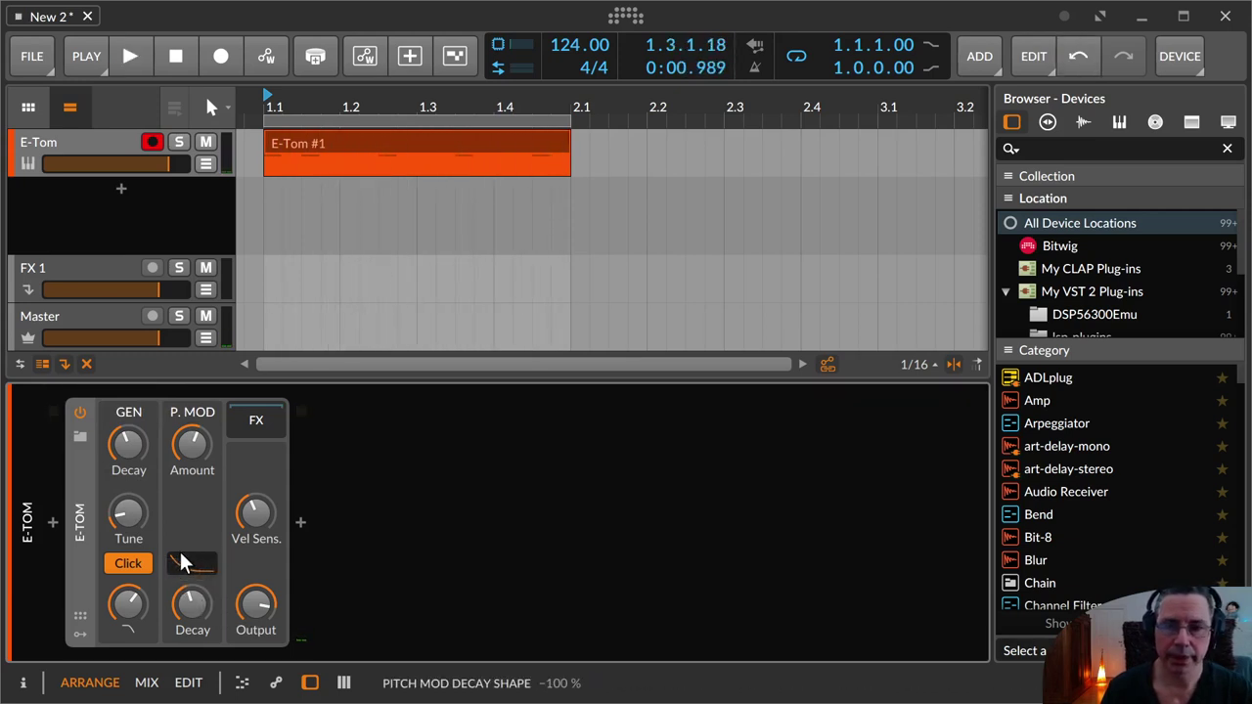
drag(190, 572, 202, 547)
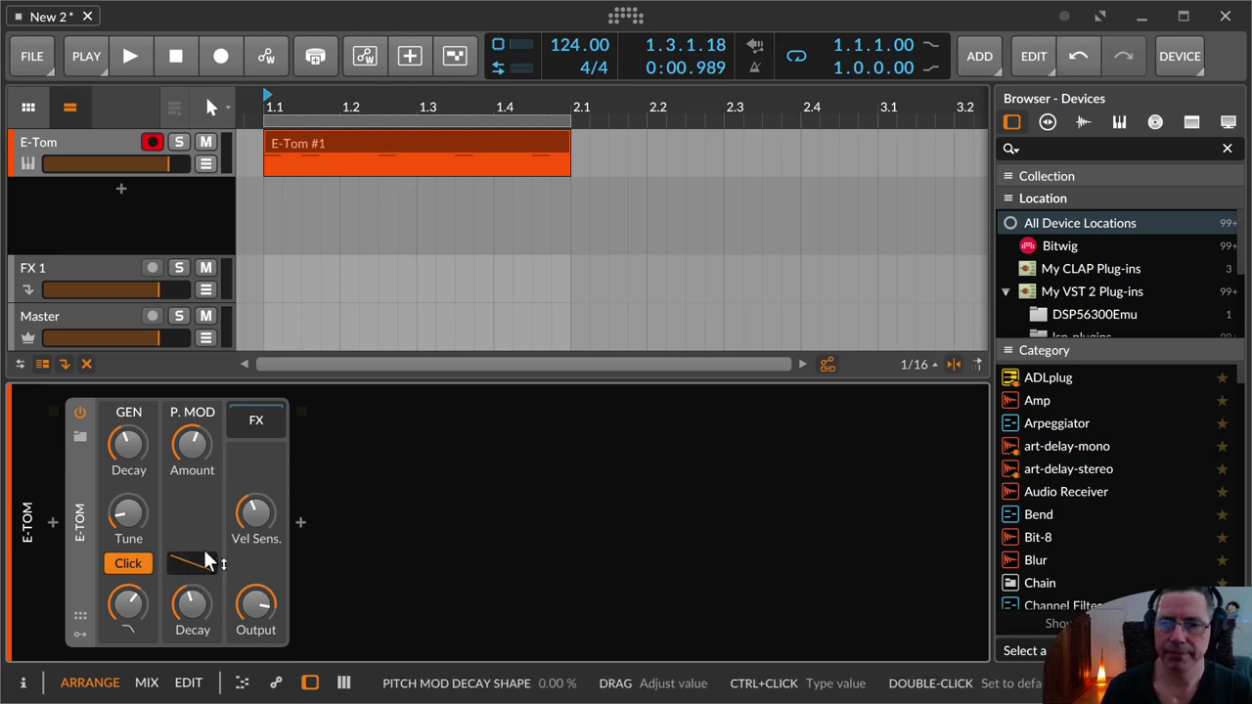
drag(247, 480, 247, 479)
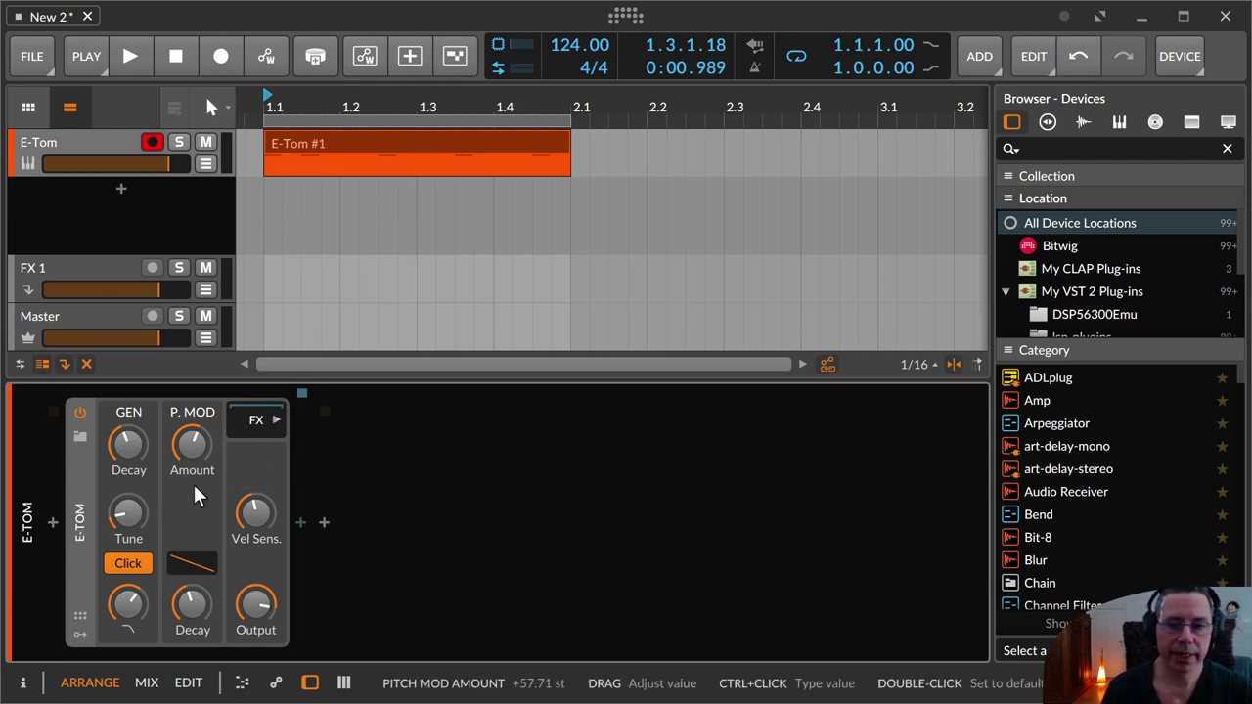
Add a Steps modulator to the E-Tom and map it to Tune at 98 Hz.
click(78, 633)
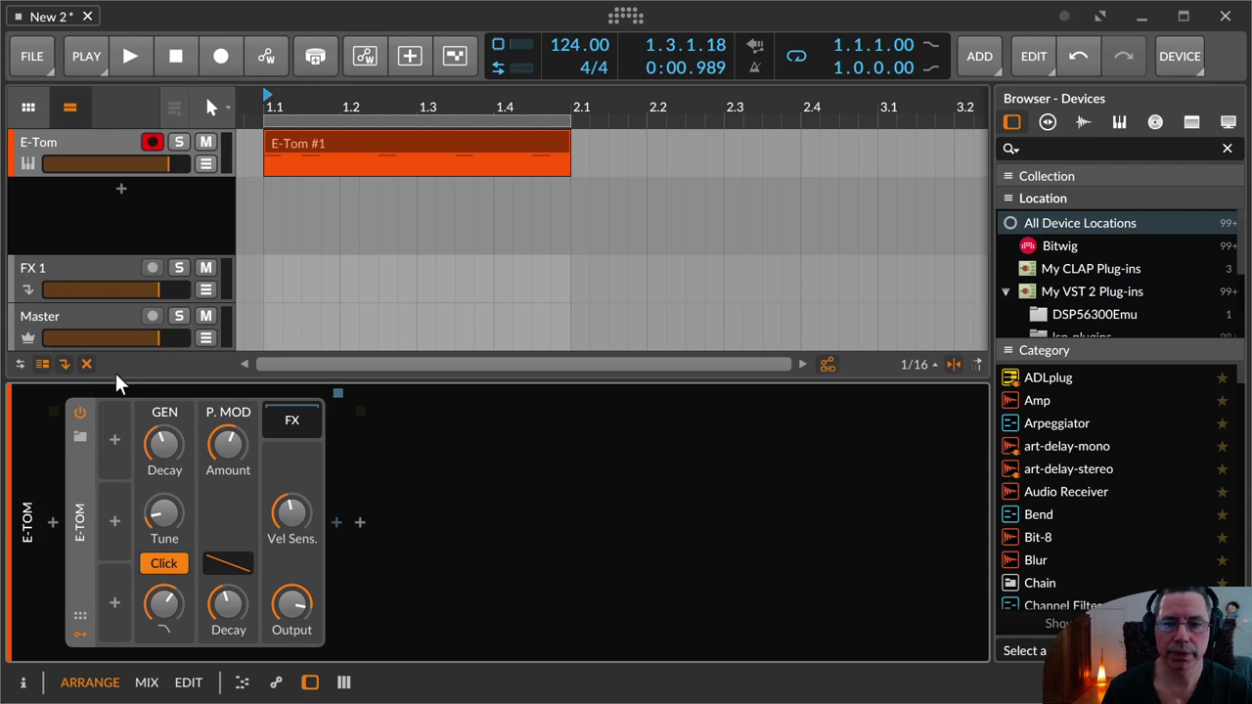
click(111, 438)
text(step)
key(Down)
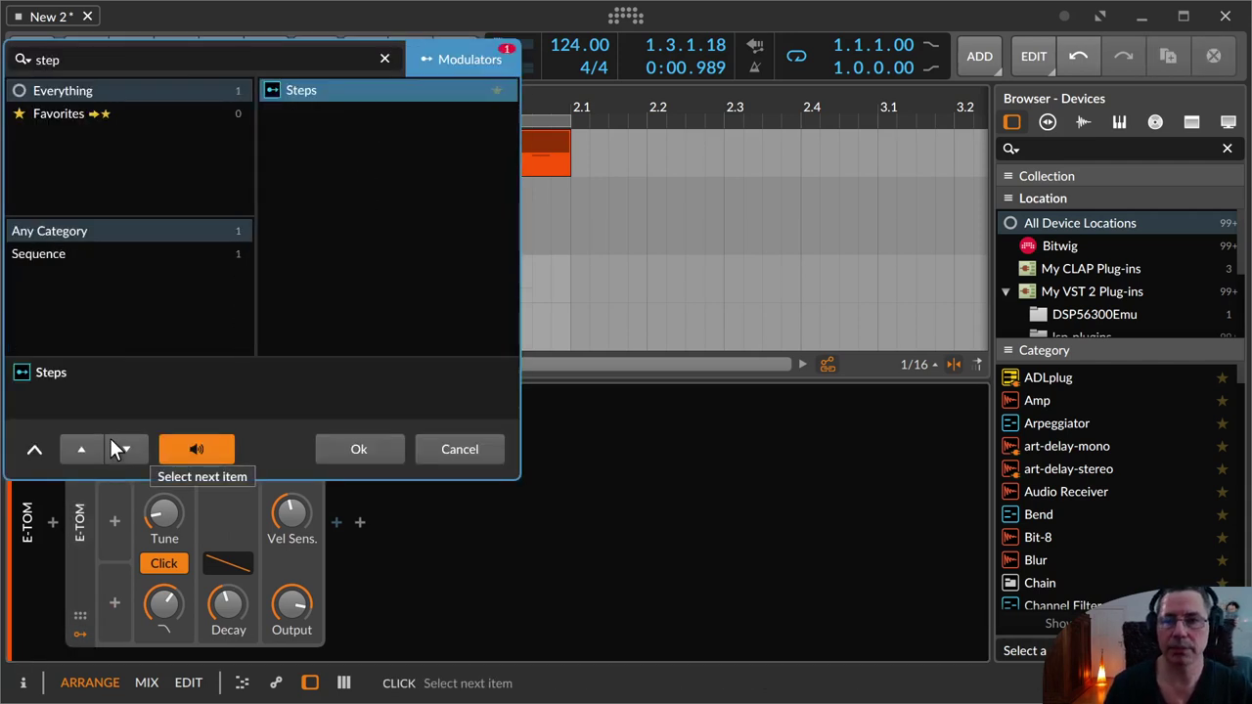
key(Return)
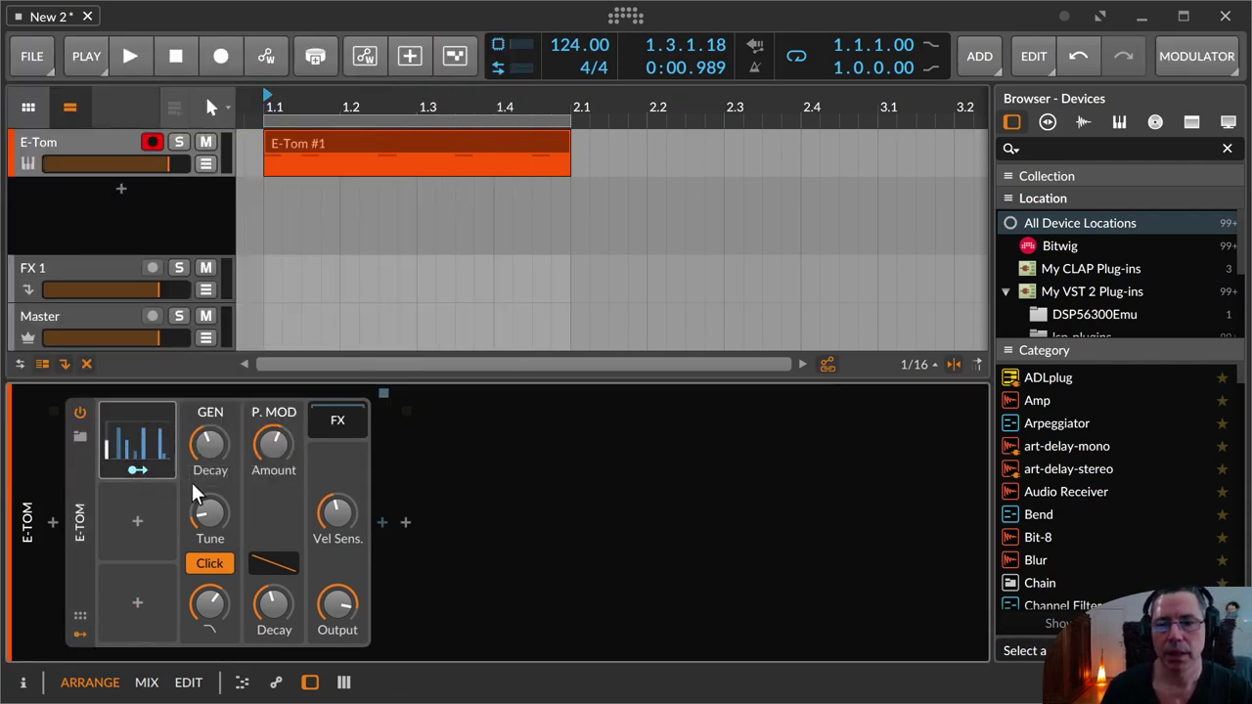
drag(204, 514, 191, 482)
click(137, 471)
Expand the step sequencer, lengthen oscillator decay to about 587 ms, and drop click cutoff to 532 Hz.
key(space)
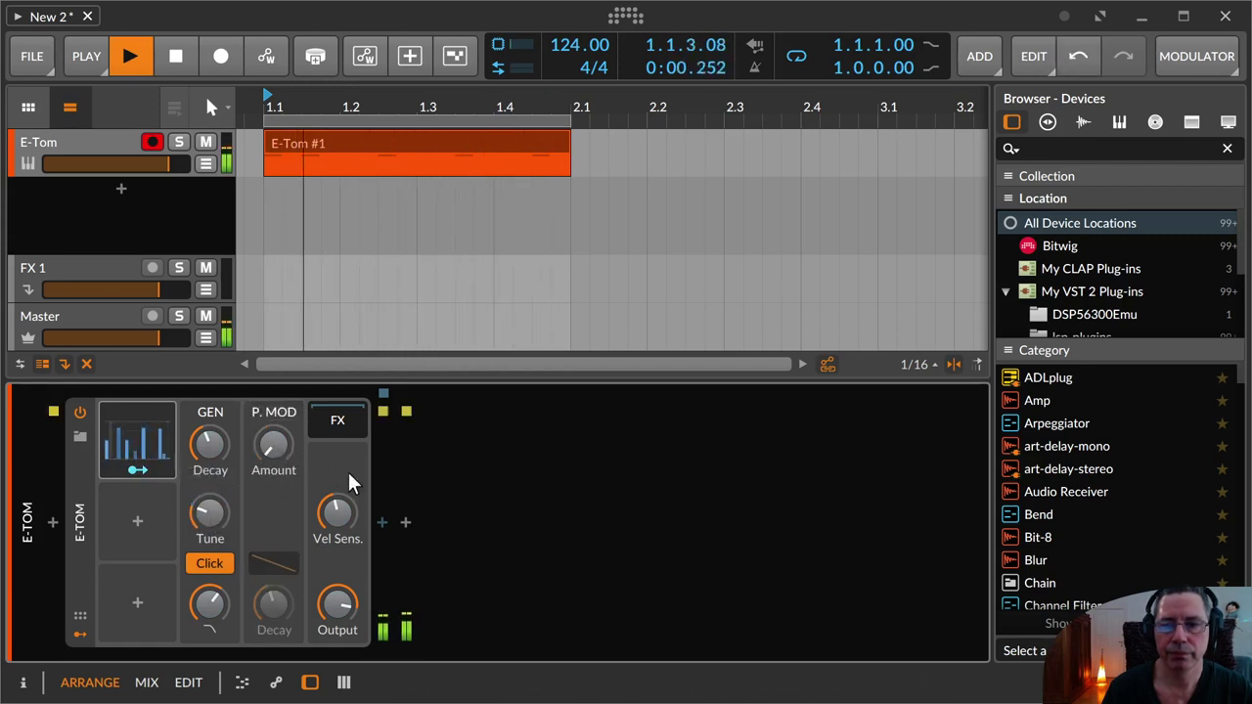
click(137, 442)
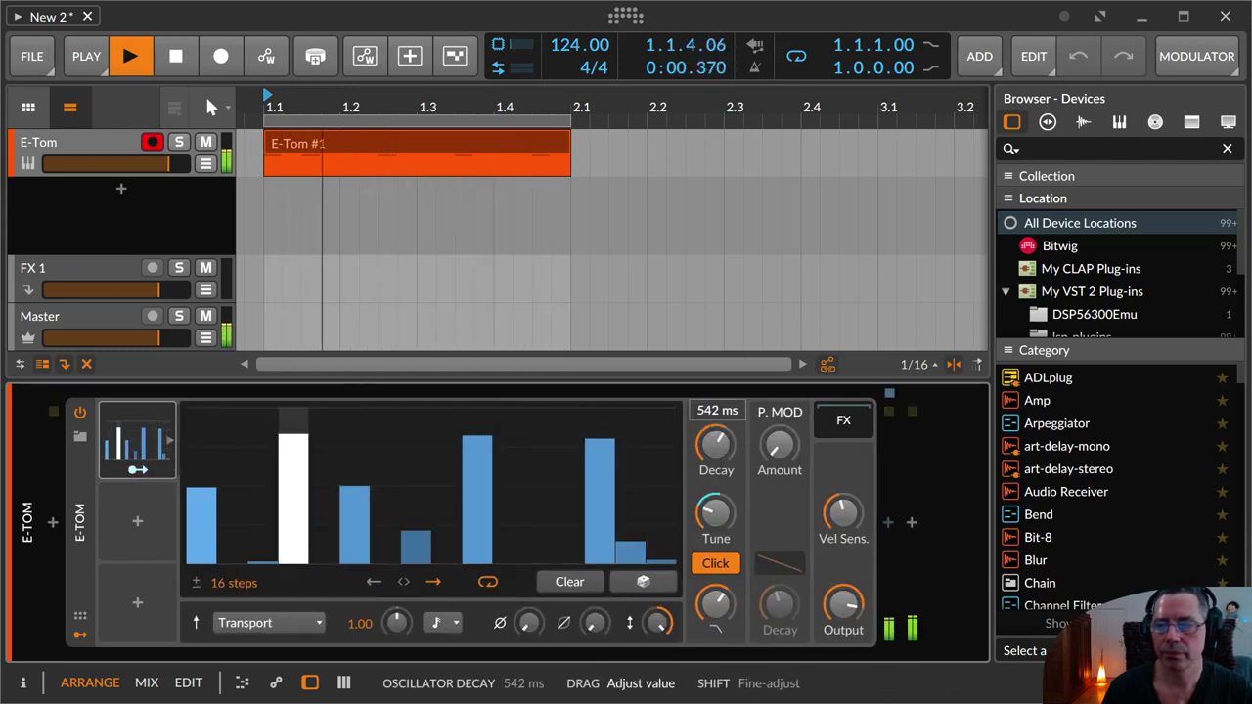
drag(715, 445, 715, 420)
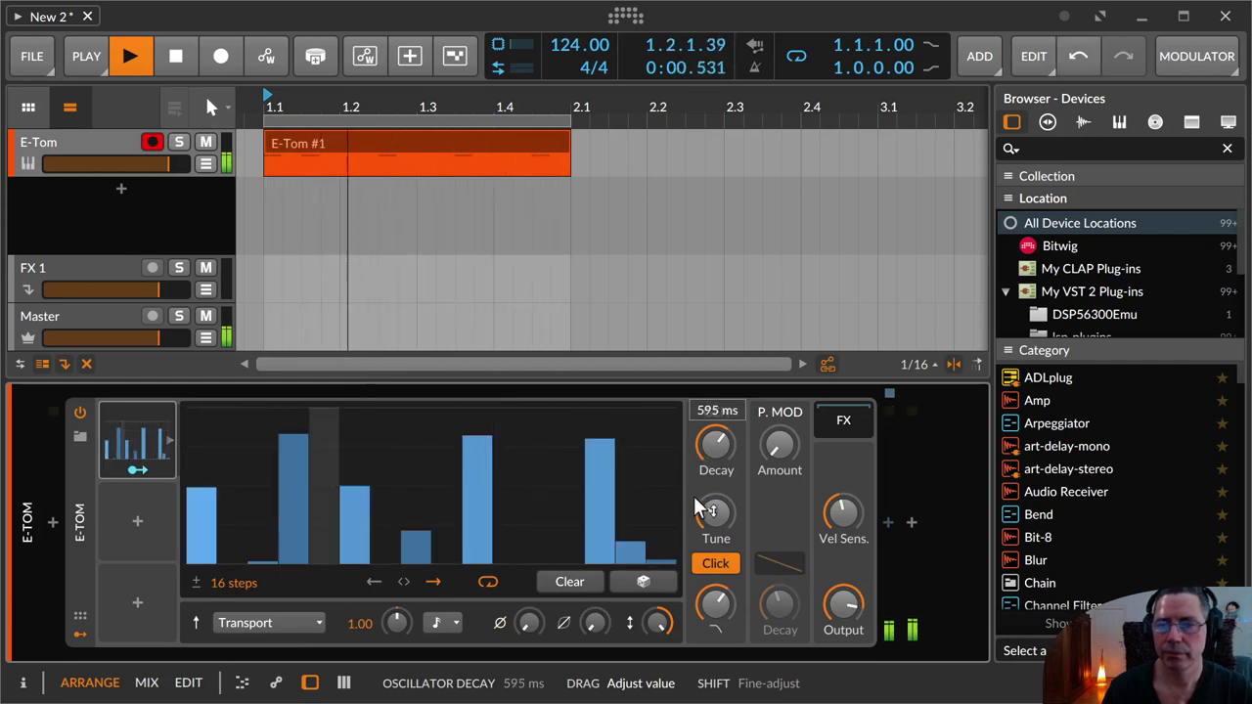
drag(715, 604, 716, 634)
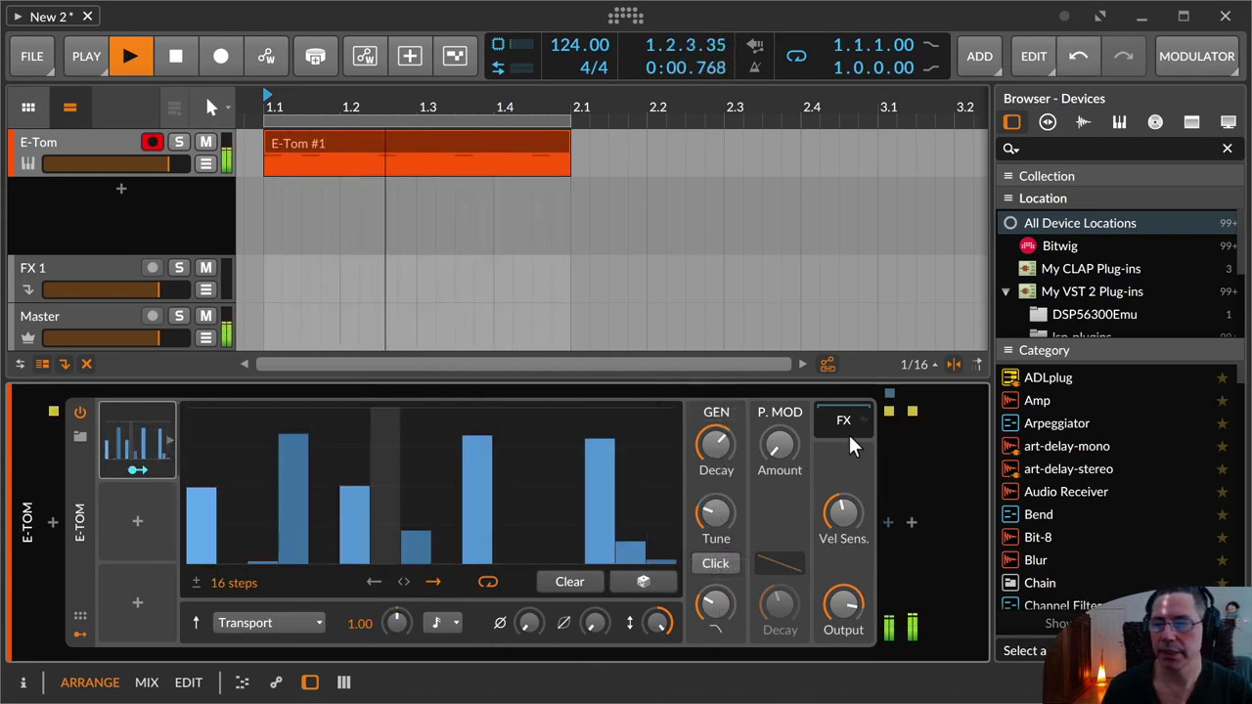
Insert a Saturator into the E-Tom's effect chain by searching 'sat'.
click(890, 516)
text(sat)
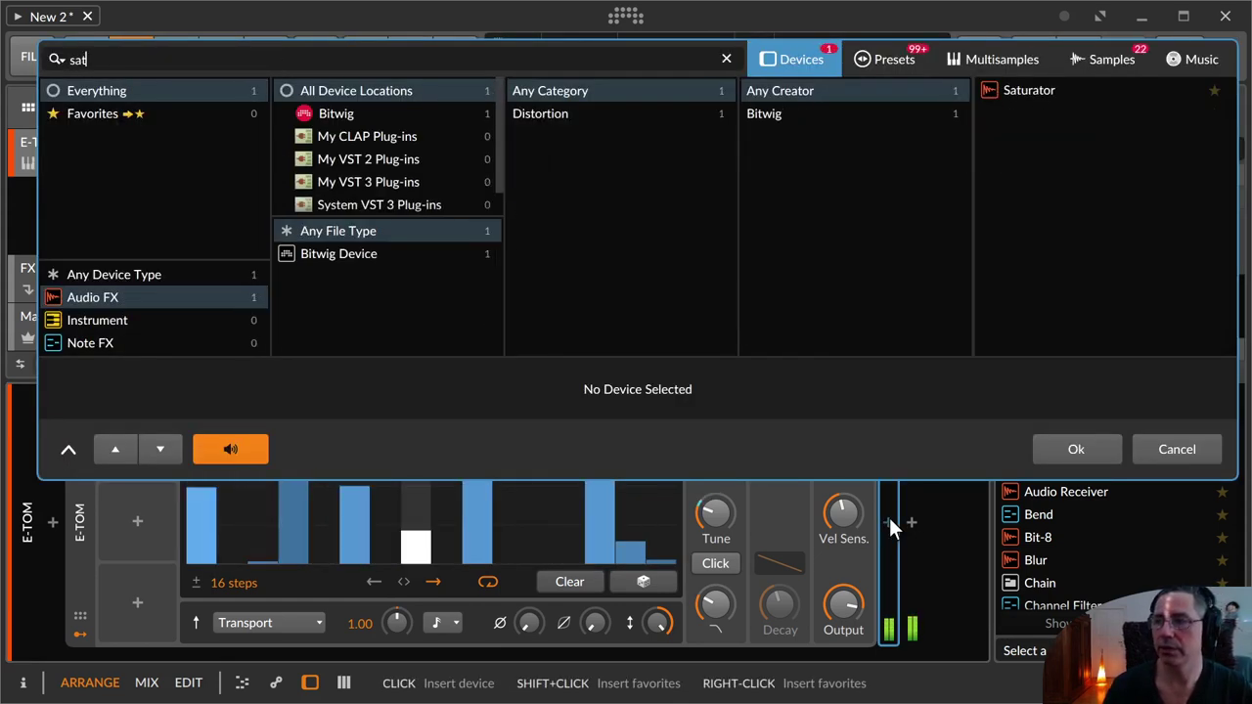
key(Return)
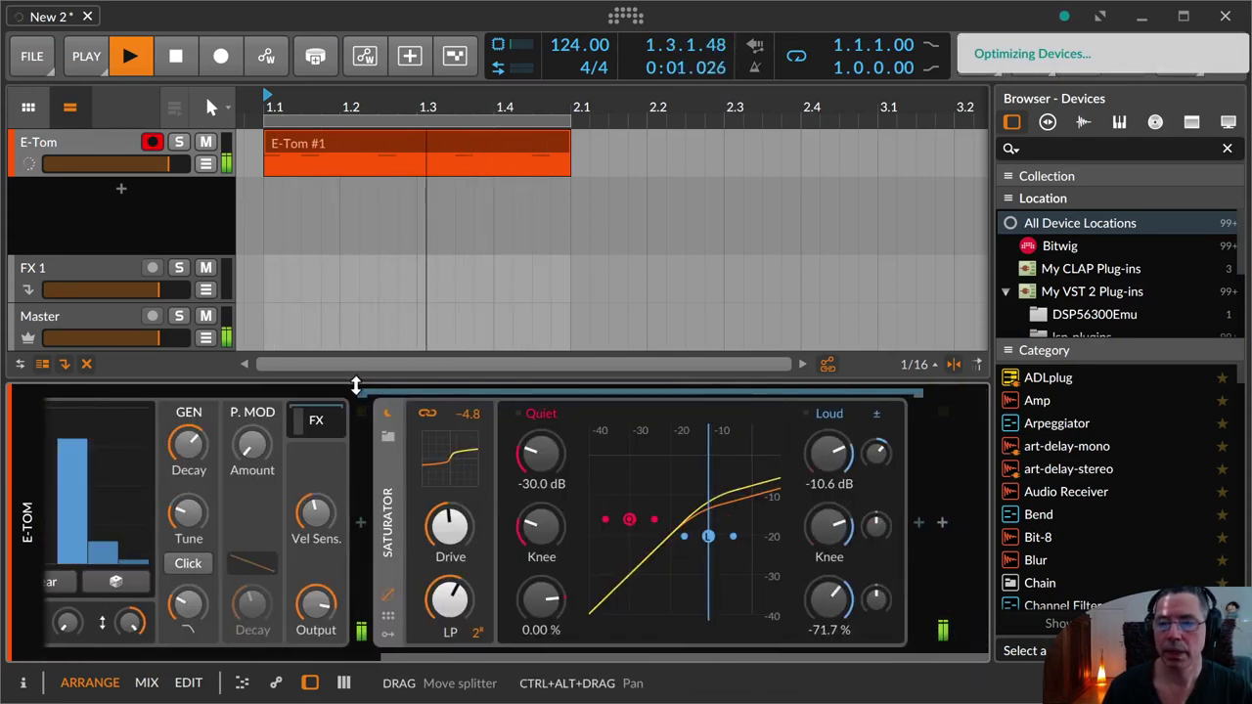
Load the Light Saturation preset on the Saturator and stop playback.
click(388, 432)
text(light)
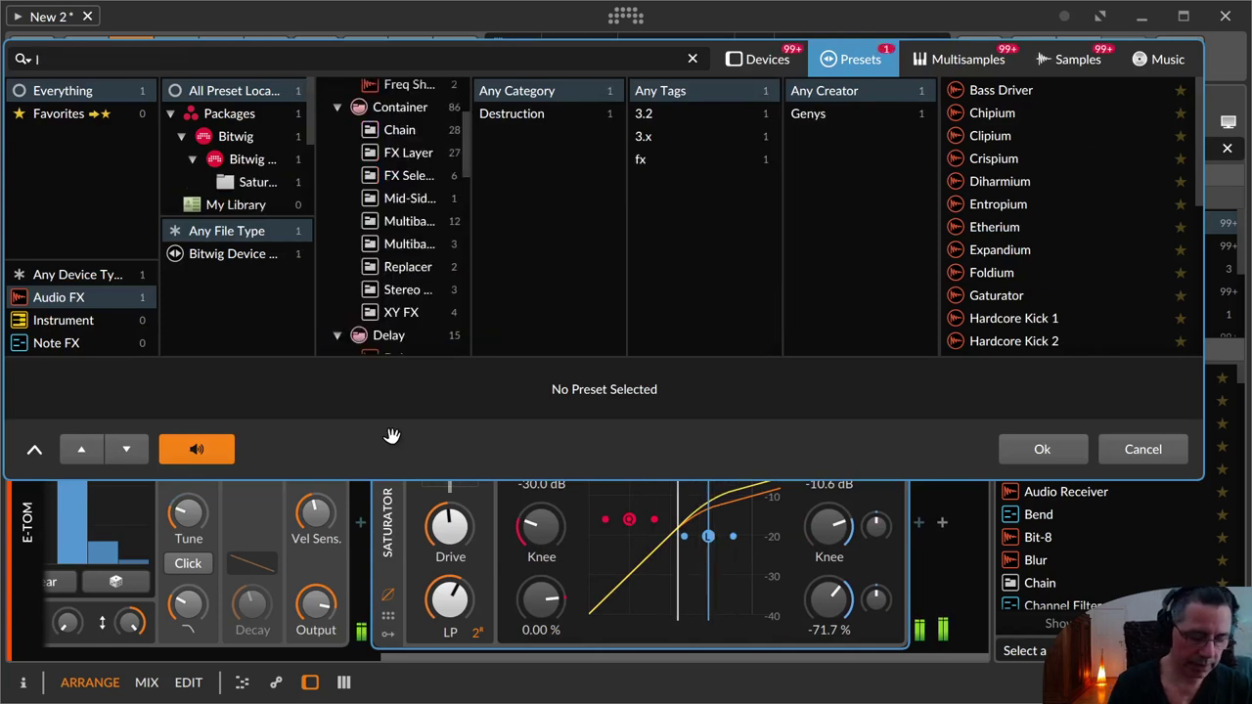
key(Return)
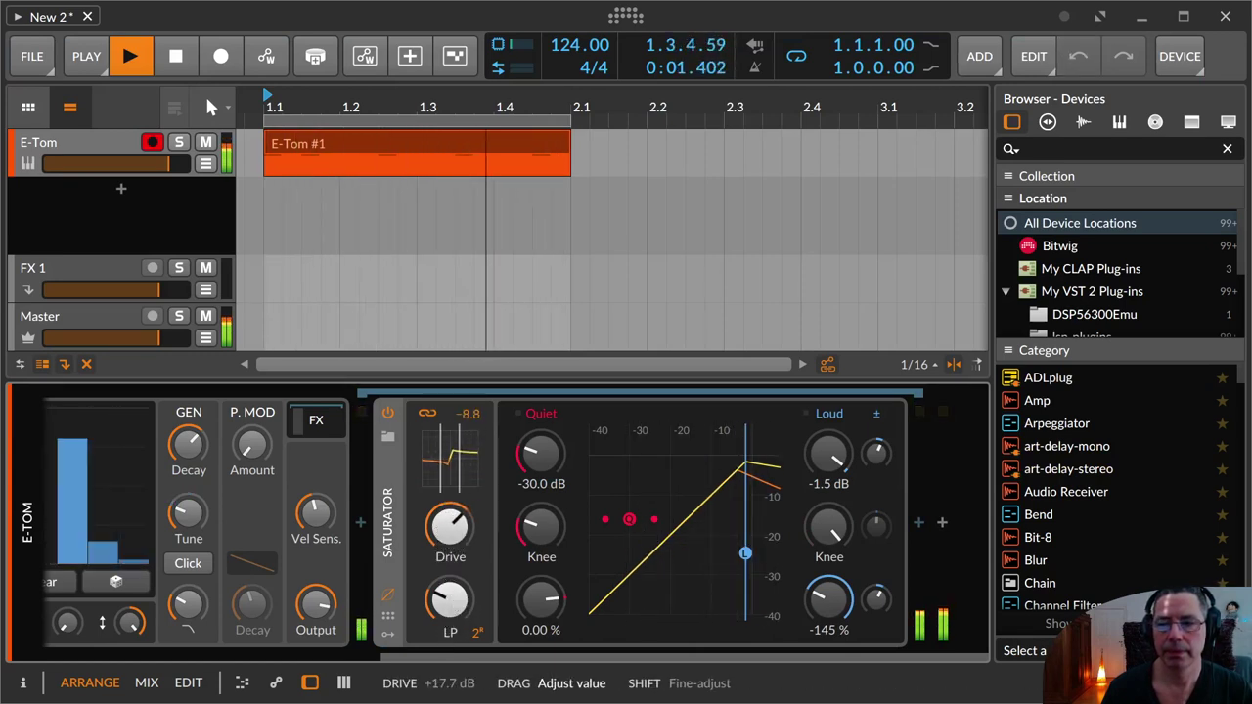
key(space)
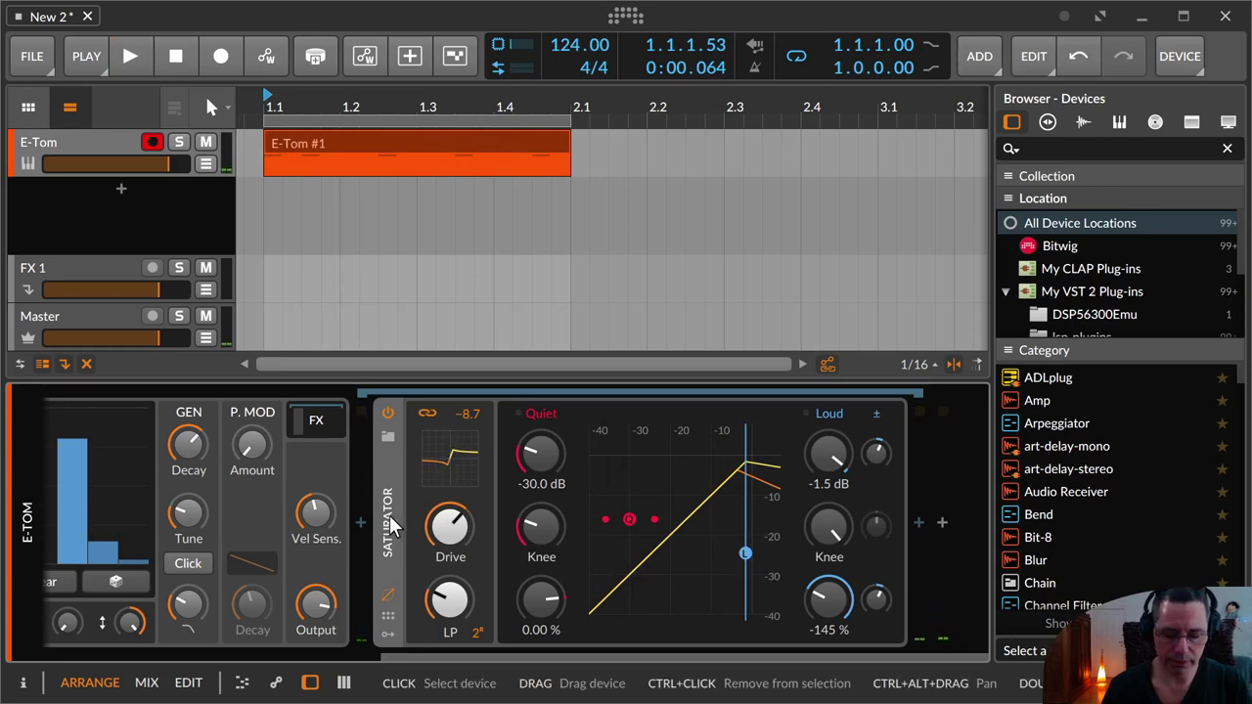
Collapse the nested chain and insert a Distortion at the end of the E-Tom chain.
click(389, 516)
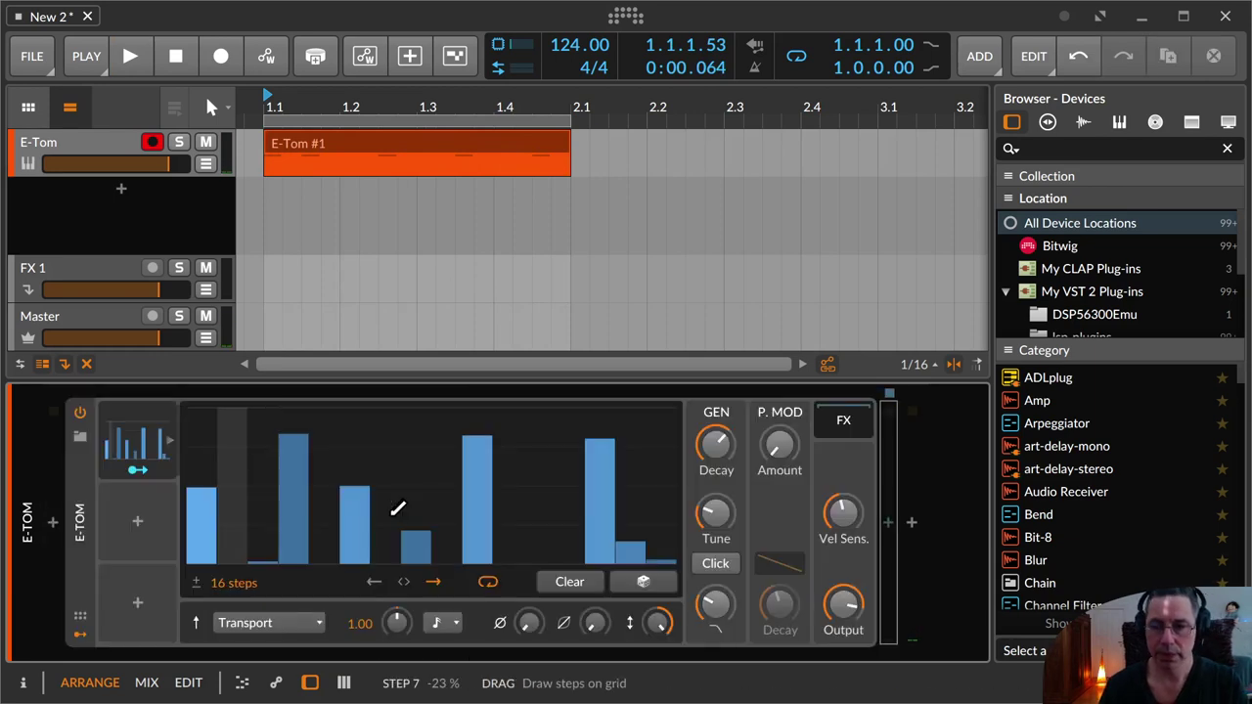
click(885, 517)
text(dist)
key(Down)
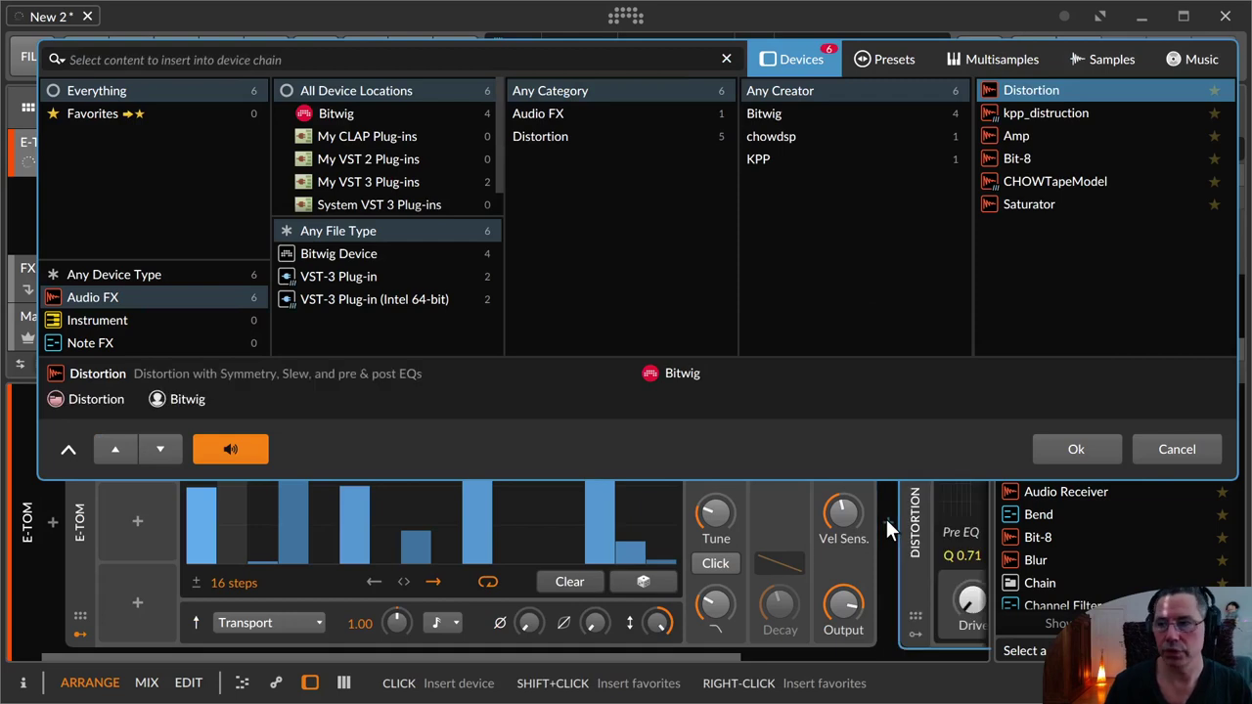
key(Return)
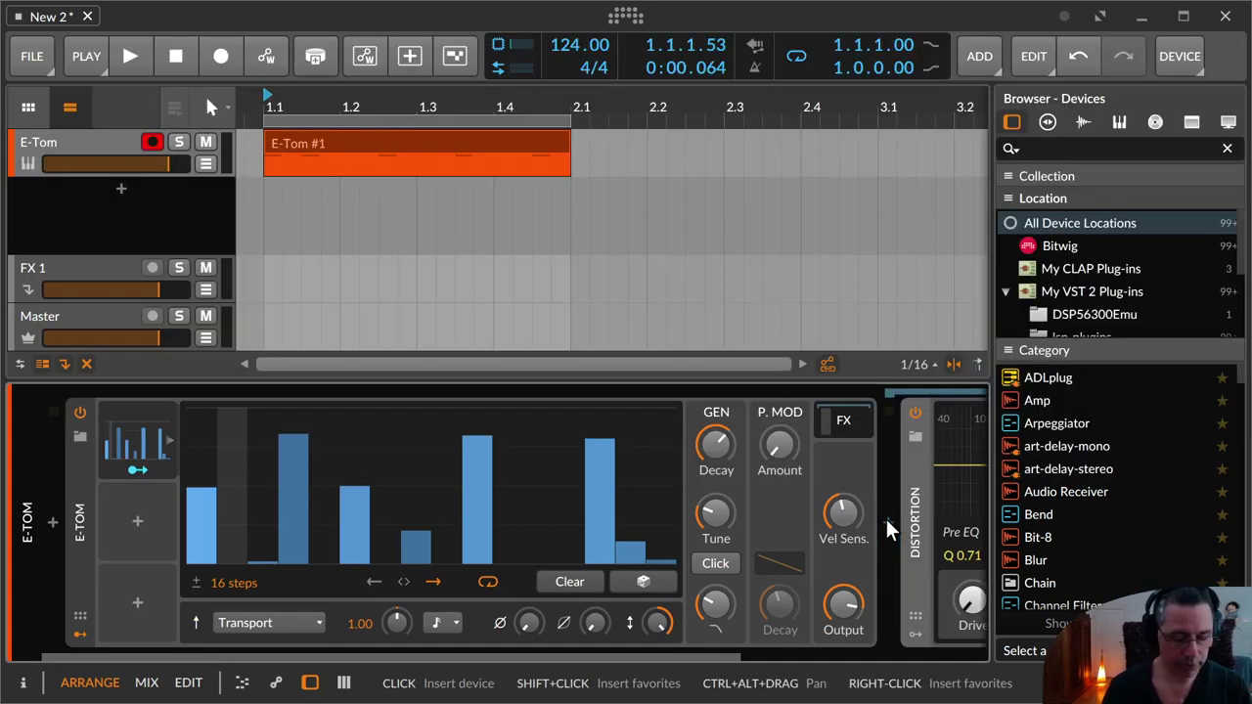
Raise the Distortion drive to +6.0 dB and set the pitch-mod amount near +14.57 st.
key(space)
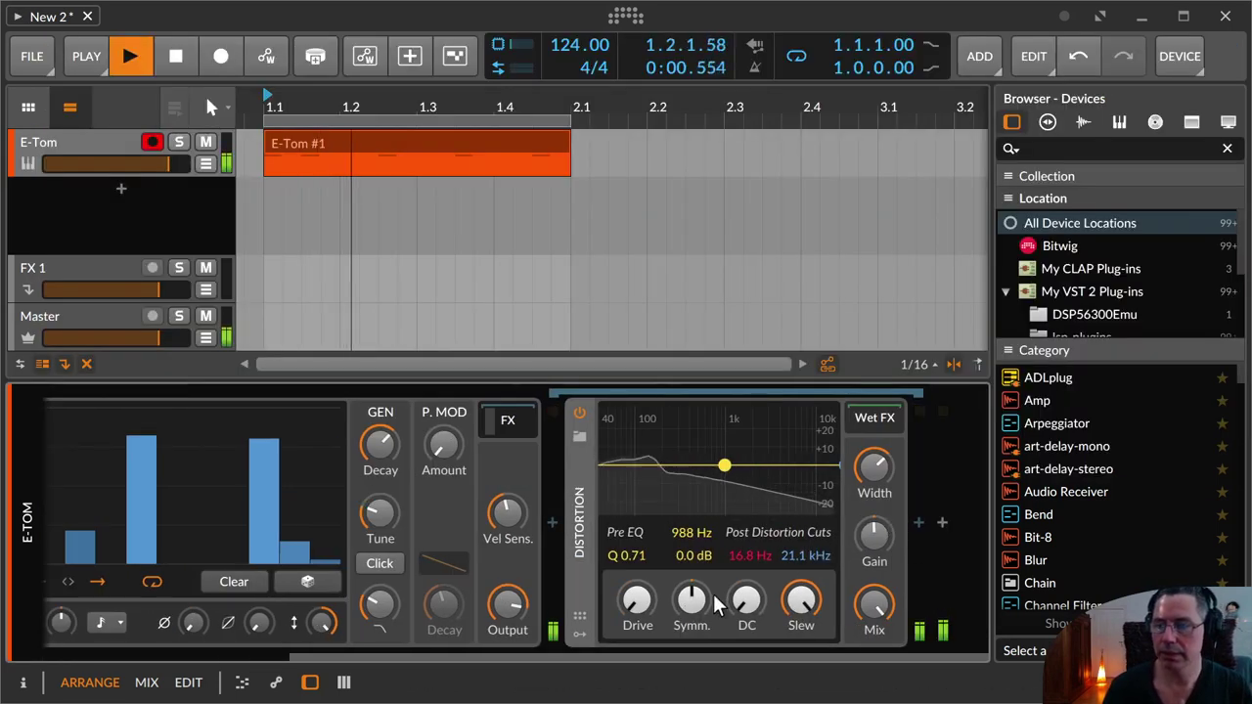
drag(637, 600, 637, 538)
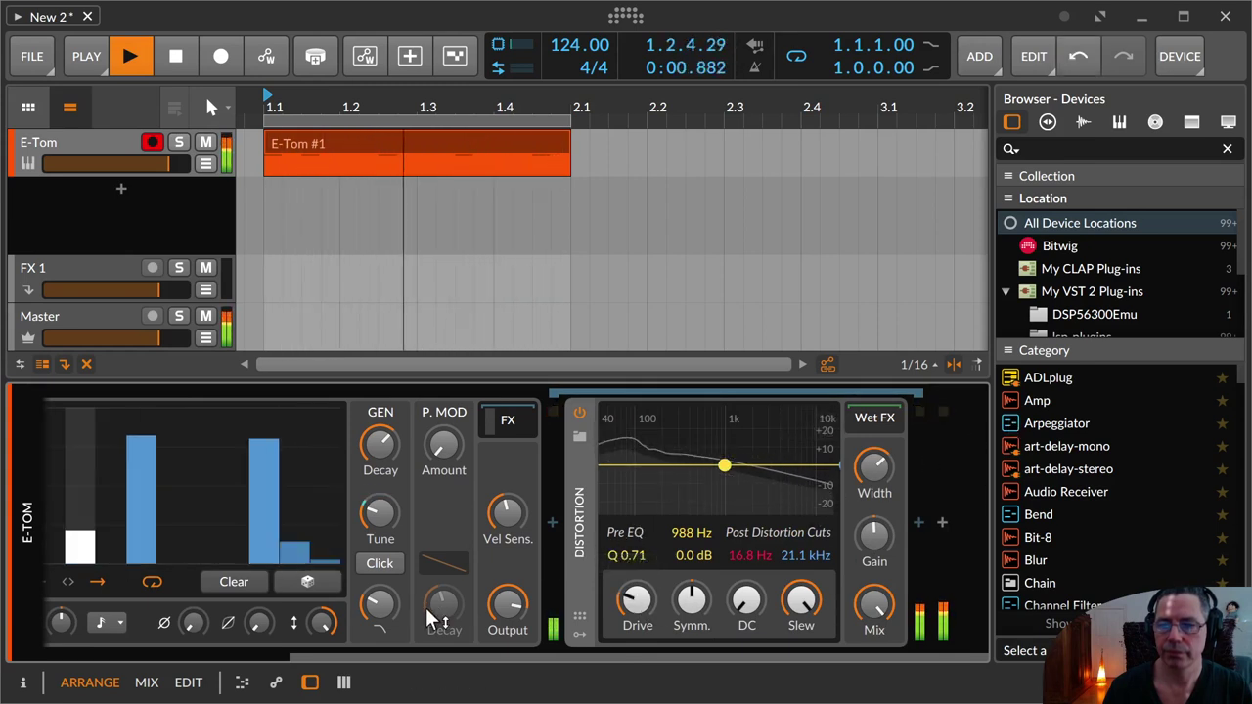
drag(455, 446, 455, 417)
drag(444, 605, 380, 585)
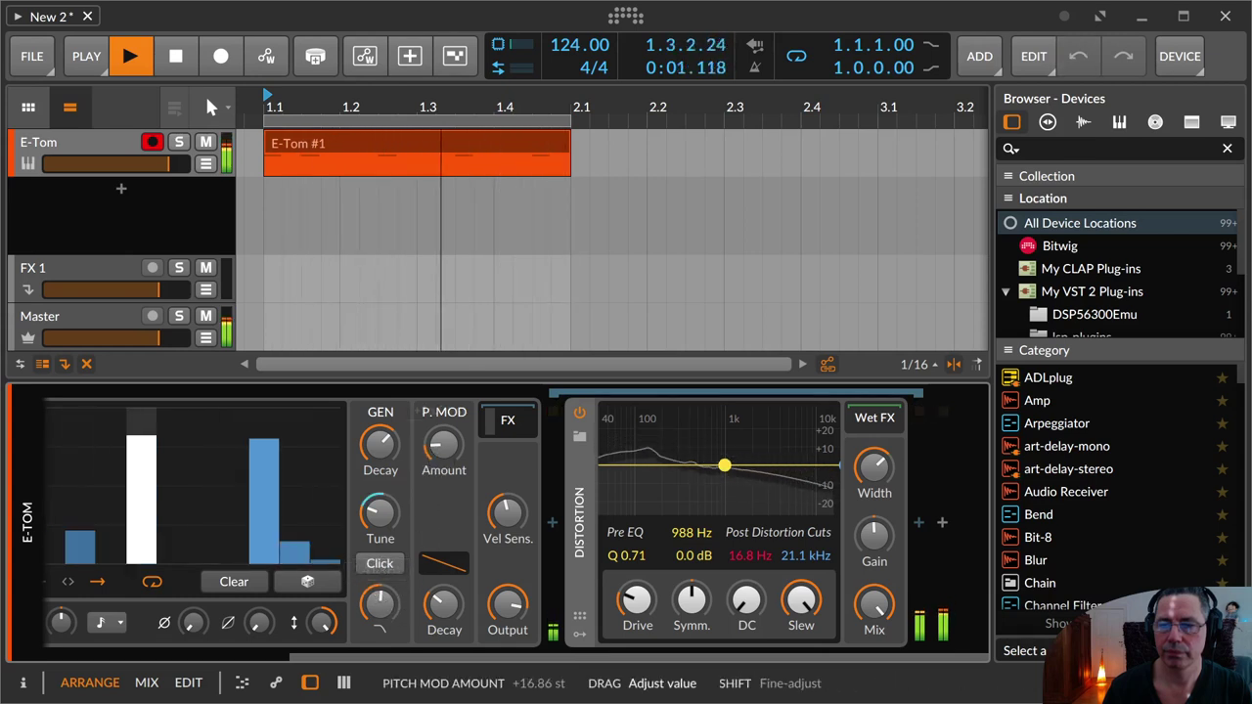
drag(438, 455, 430, 445)
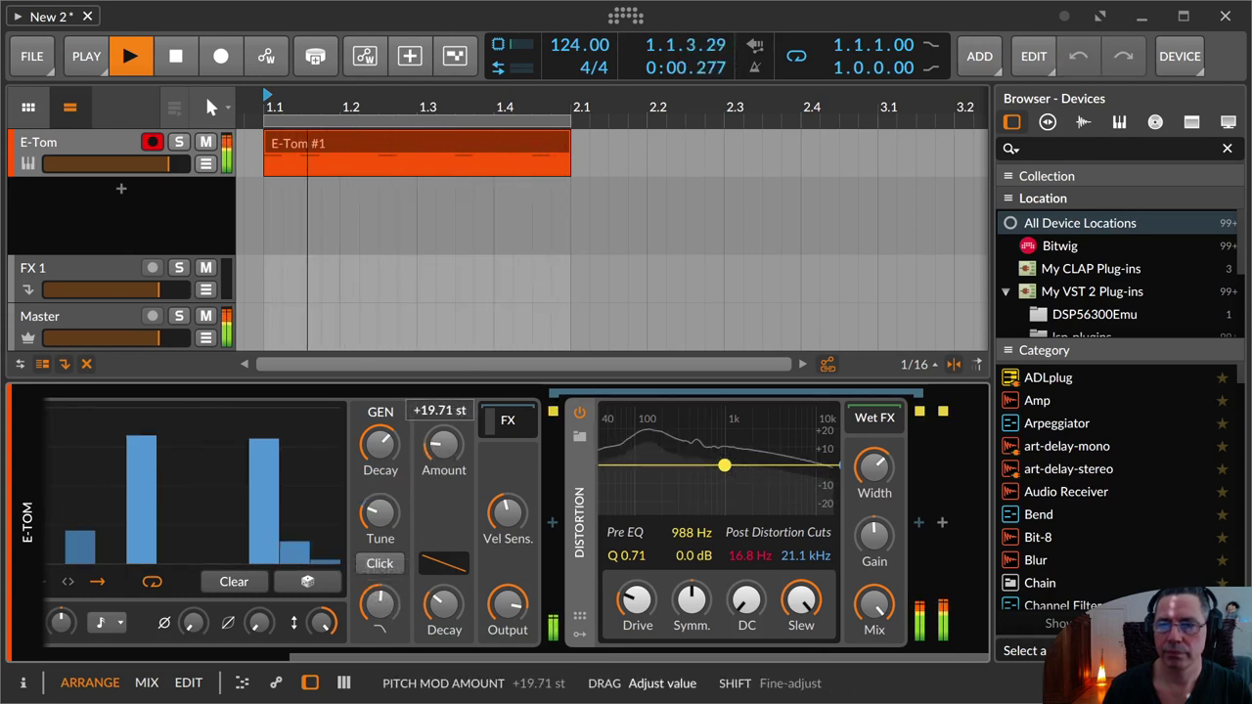
Insert a Peak Limiter after the Distortion by searching 'peak'.
click(942, 523)
text(peak)
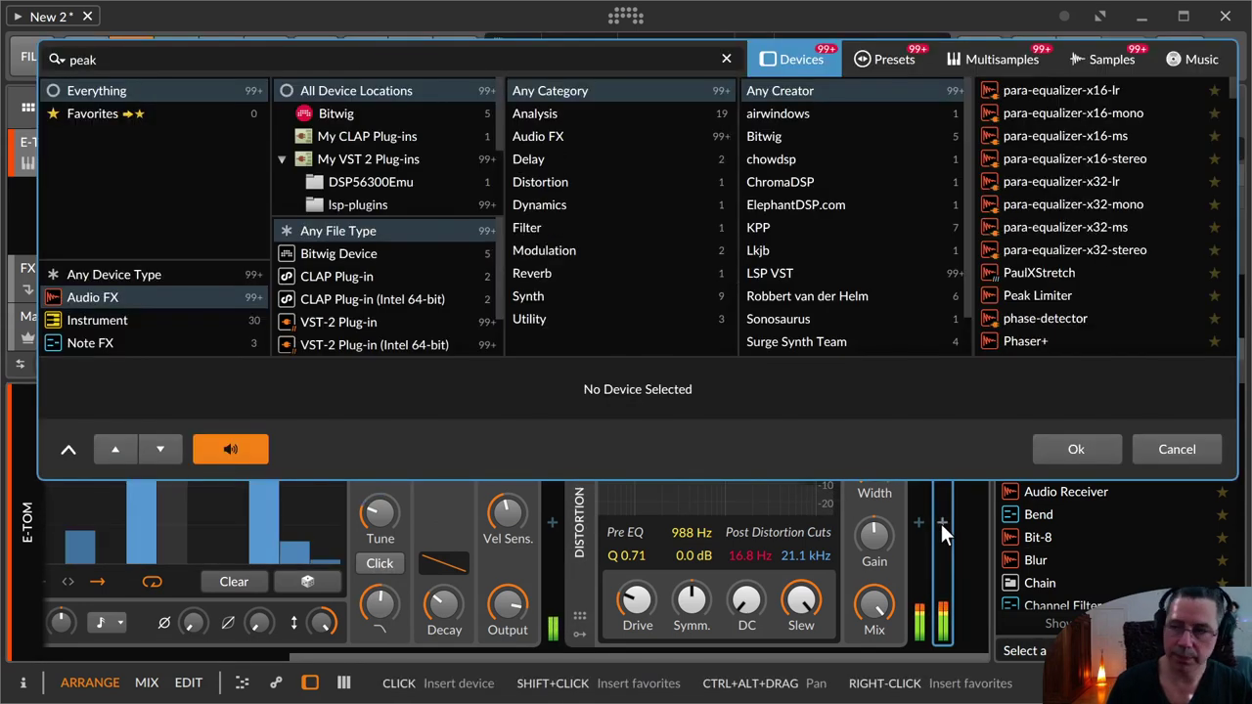
key(Return)
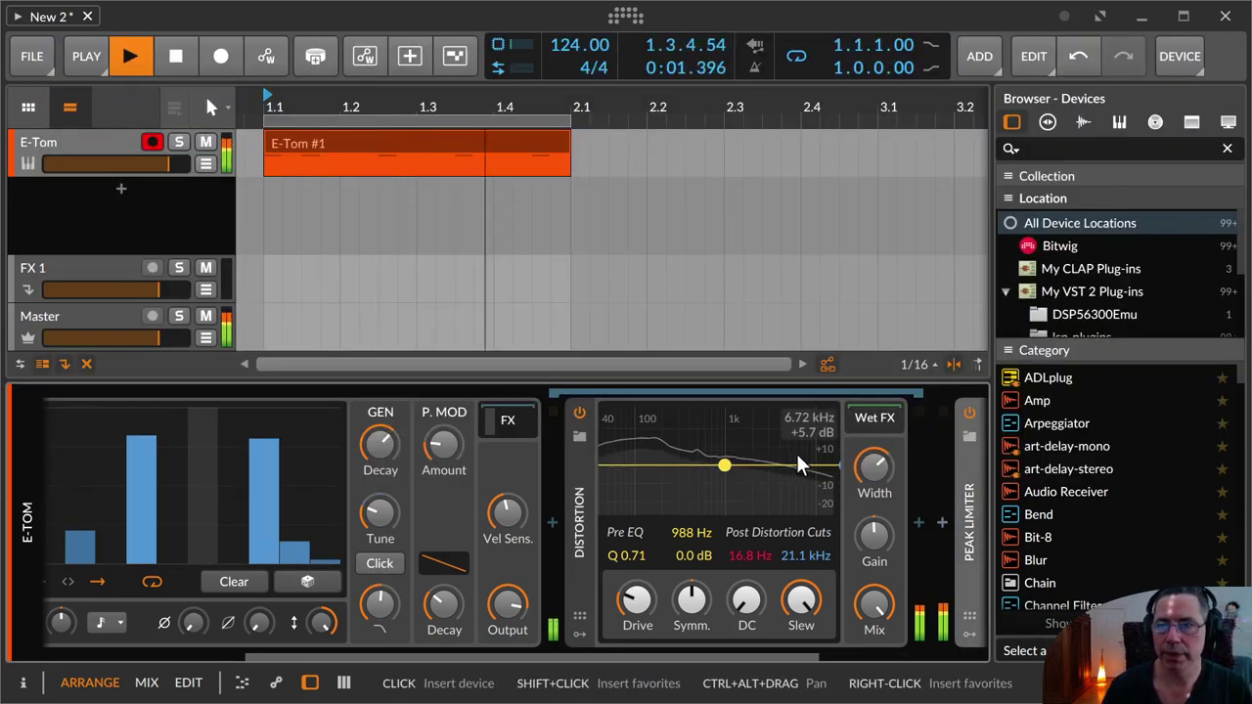
drag(738, 652, 411, 640)
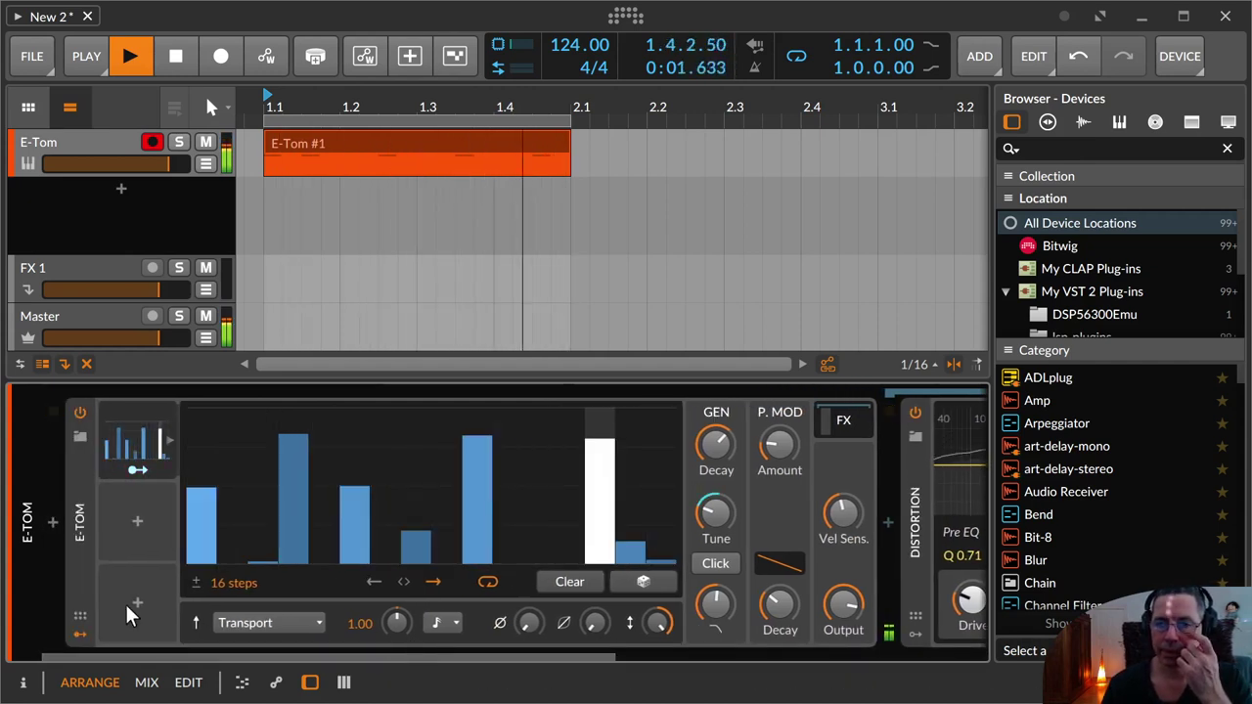
Copy the Steps modulator to the next slot, randomize it, and map it lightly to oscillator Decay.
click(122, 448)
drag(123, 448, 137, 522)
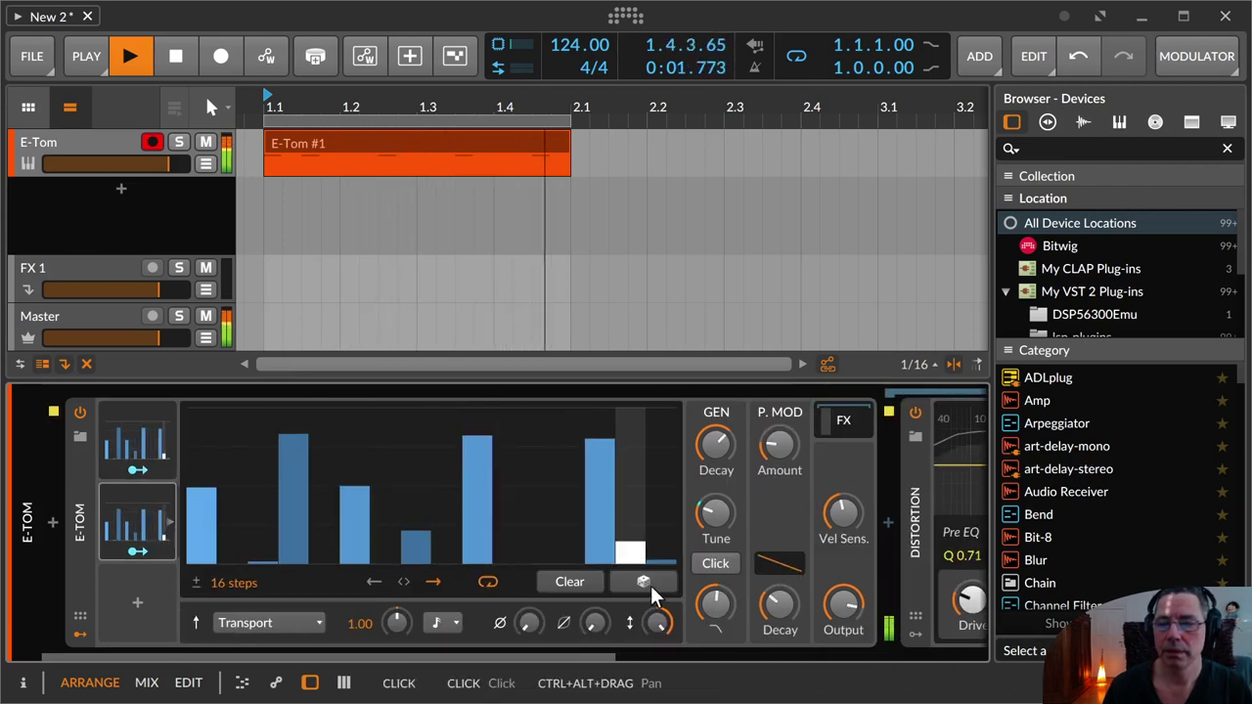
click(643, 581)
click(137, 551)
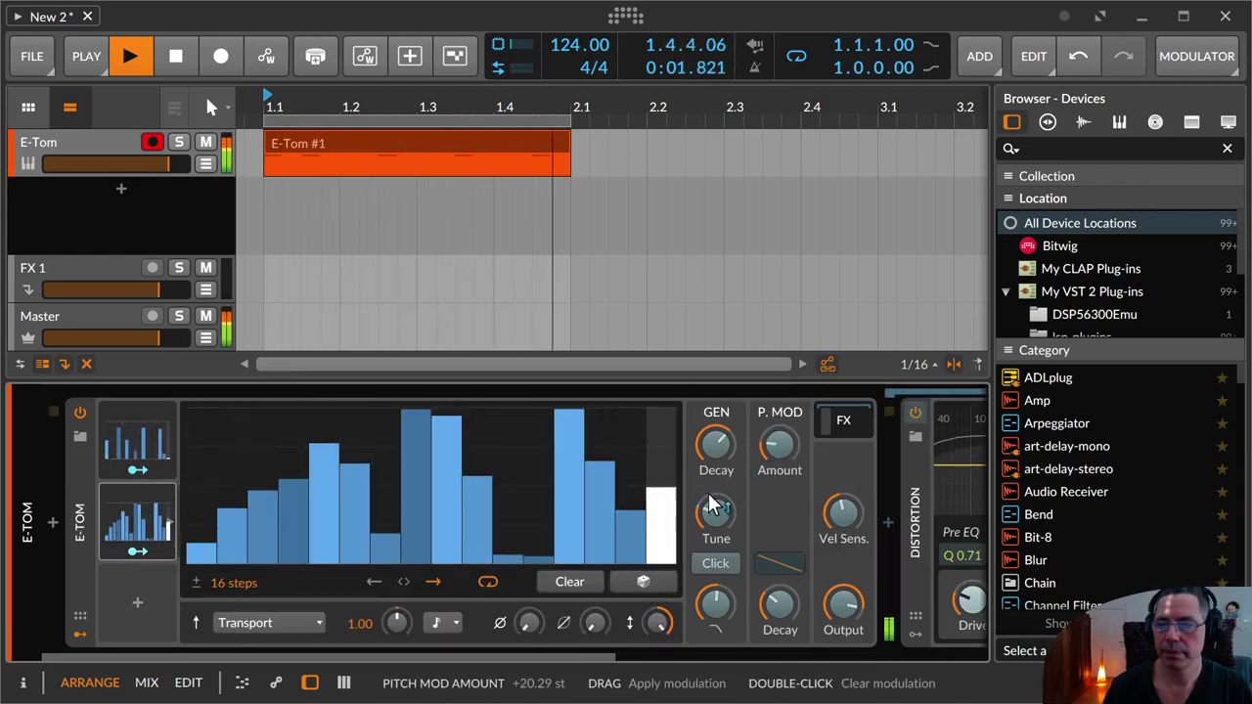
drag(715, 445, 715, 421)
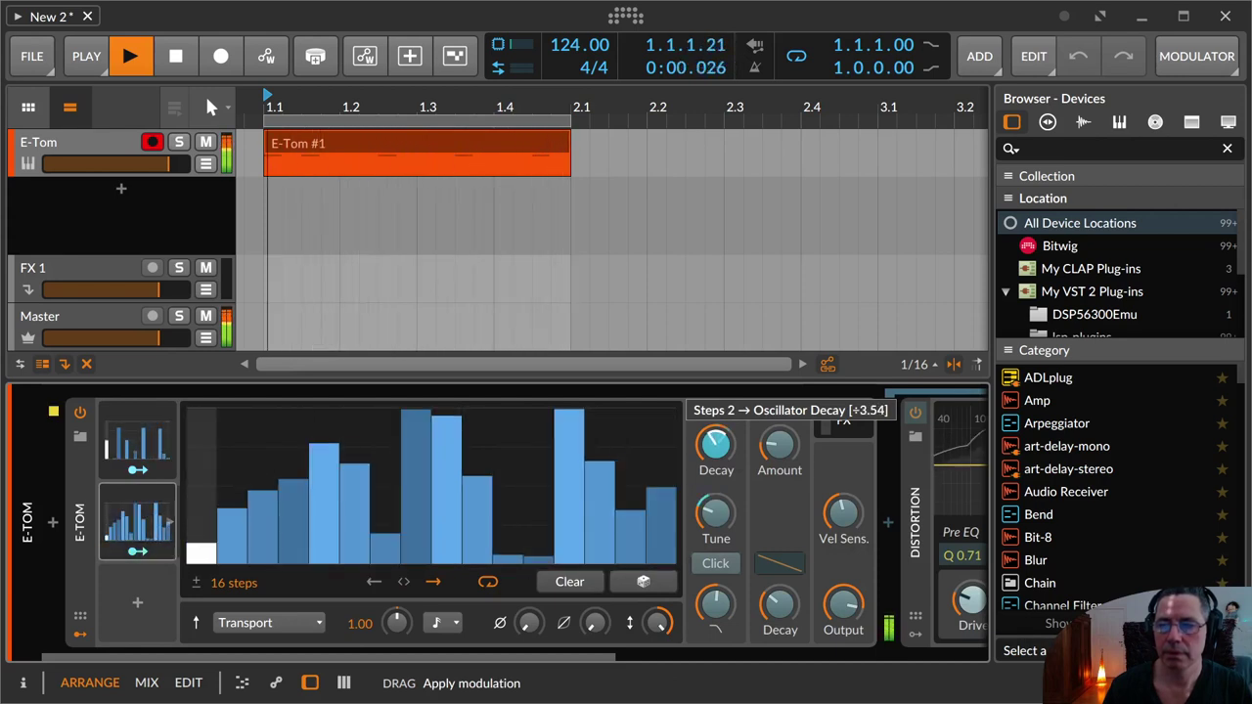
drag(722, 445, 781, 419)
Map Steps 2 to the pitch-mod decay, set click cutoff to 613 Hz and oscillator decay near 644 ms.
drag(779, 603, 776, 573)
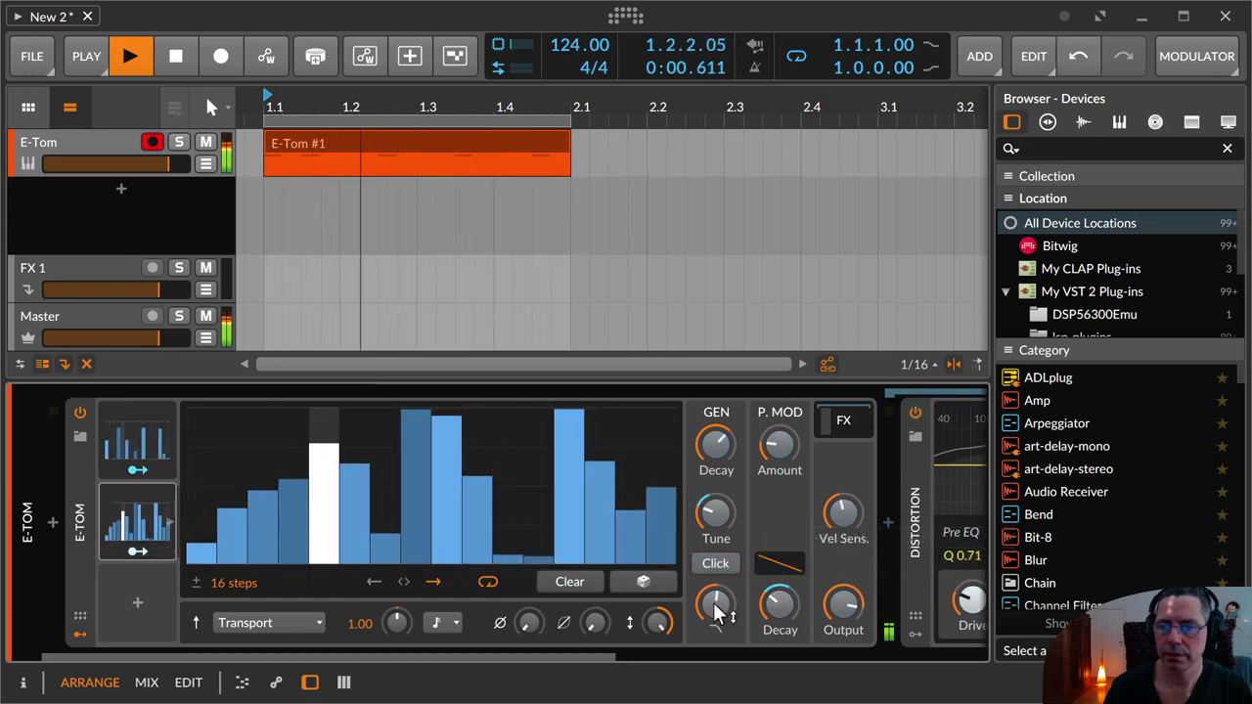
drag(715, 601, 715, 573)
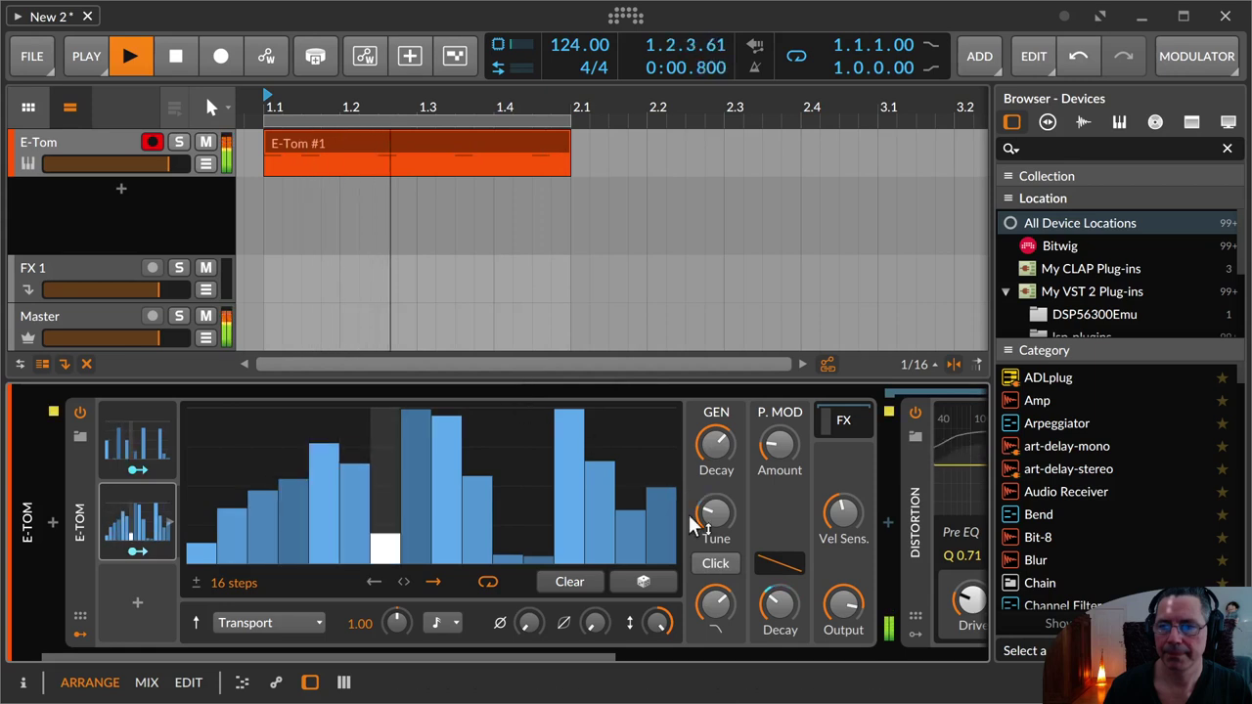
mouse_move(716, 445)
mouse_down()
mouse_move(716, 468)
mouse_move(719, 446)
mouse_up()
key(space)
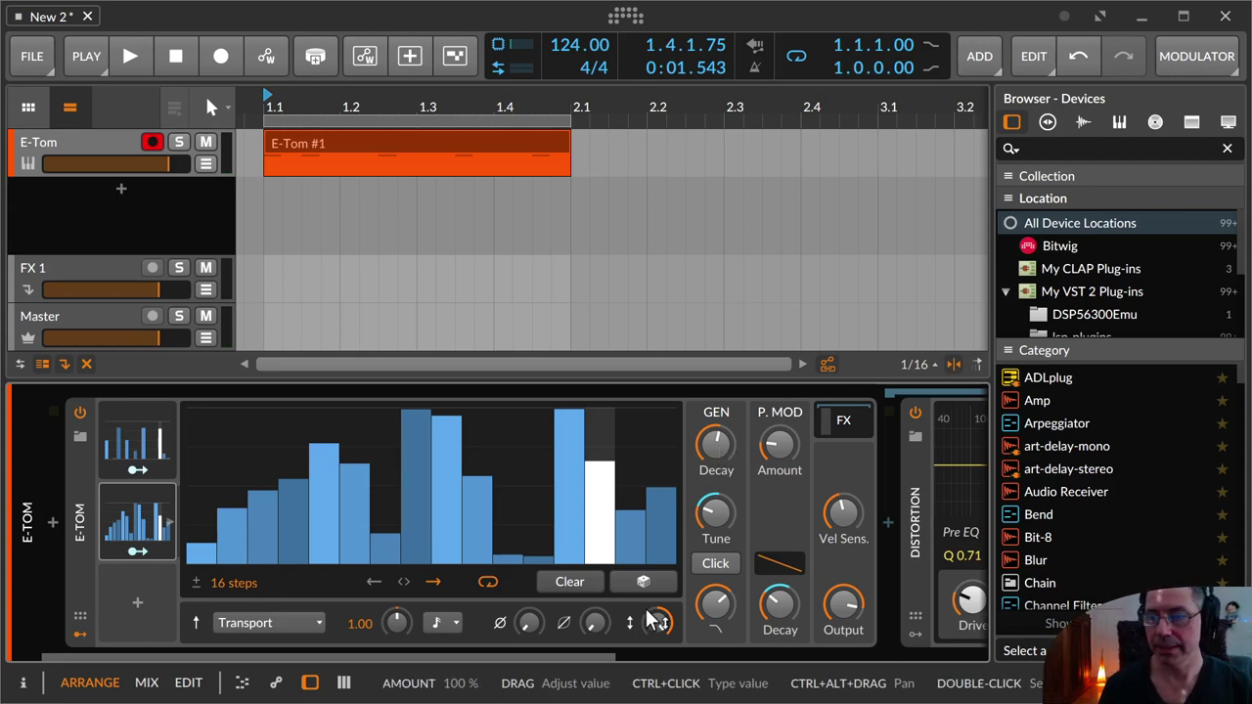
Insert a Delay-2 after the Distortion by searching 'del'.
scroll(582, 654, right, 5)
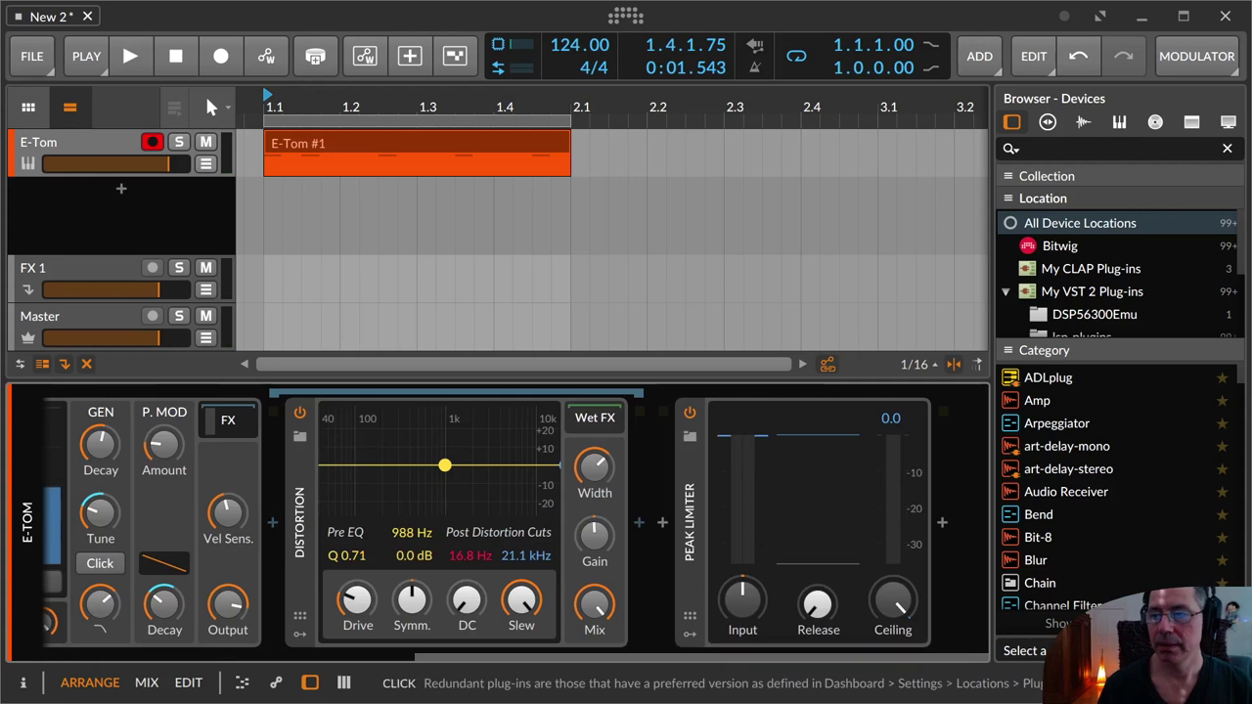
click(660, 518)
text(del)
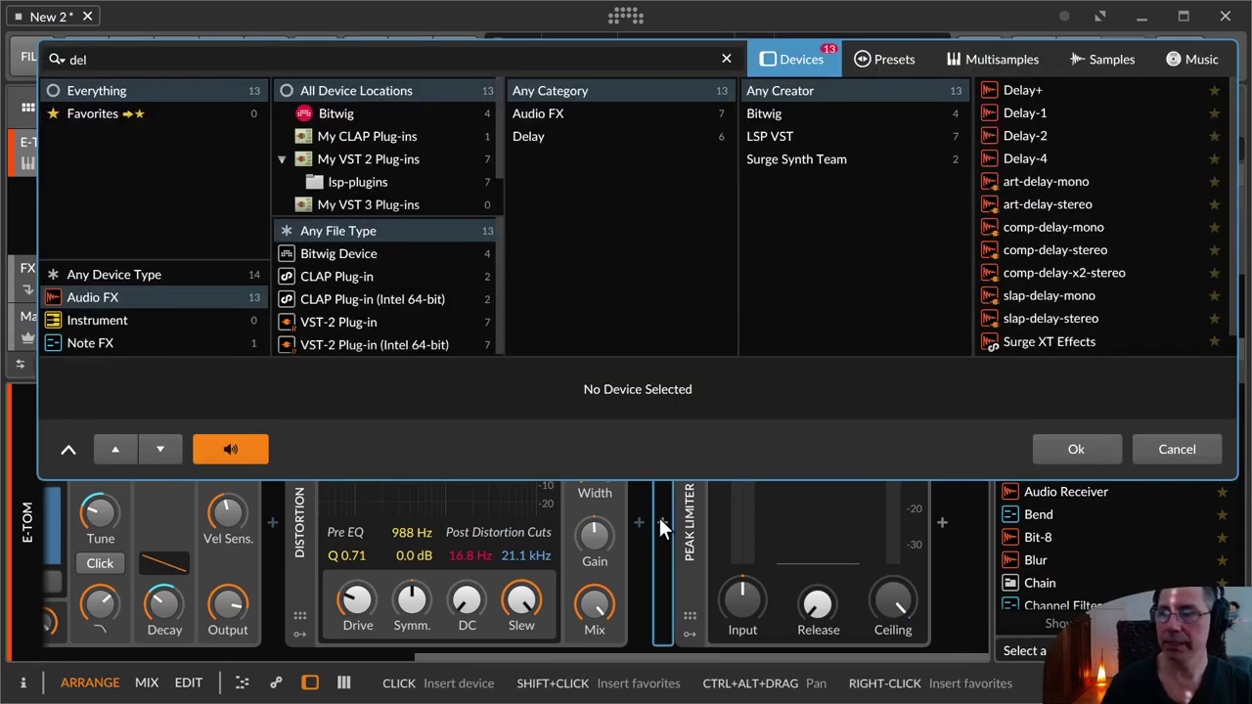
key(Down)
key(Down)
key(Down)
key(Return)
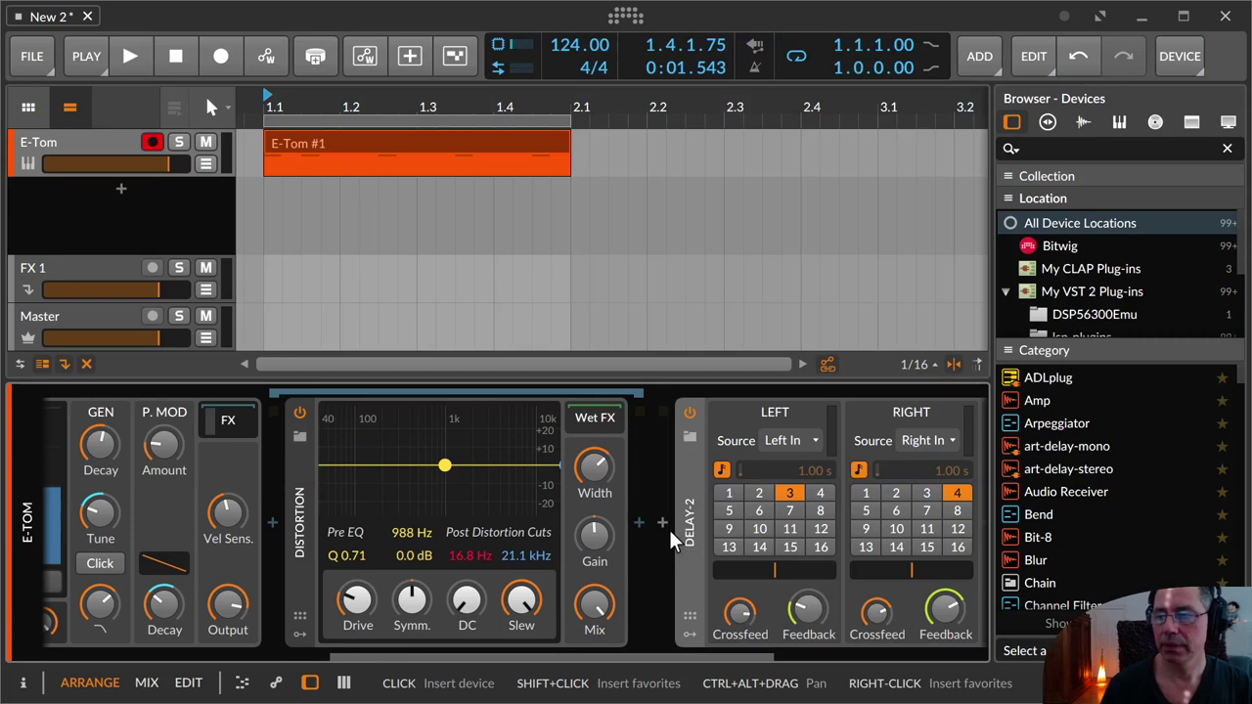
Set the Delay-2 feedback effects mix to 7%.
scroll(668, 629, right, 5)
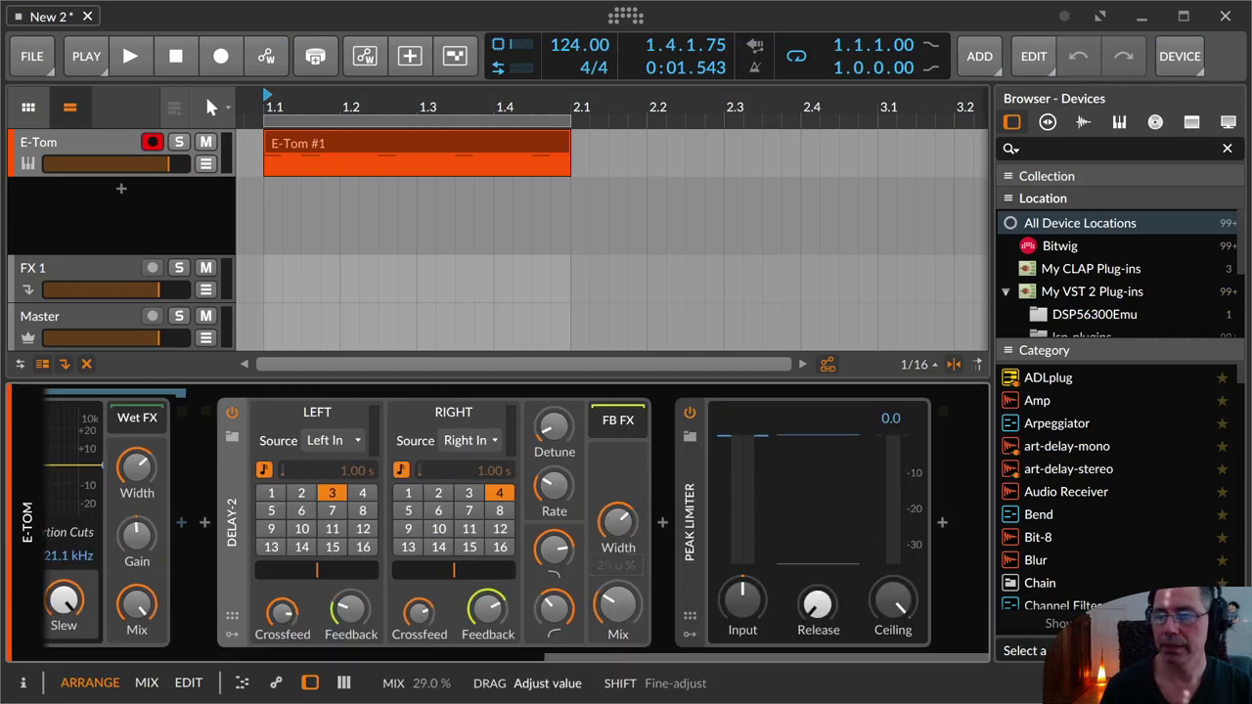
drag(611, 606, 611, 626)
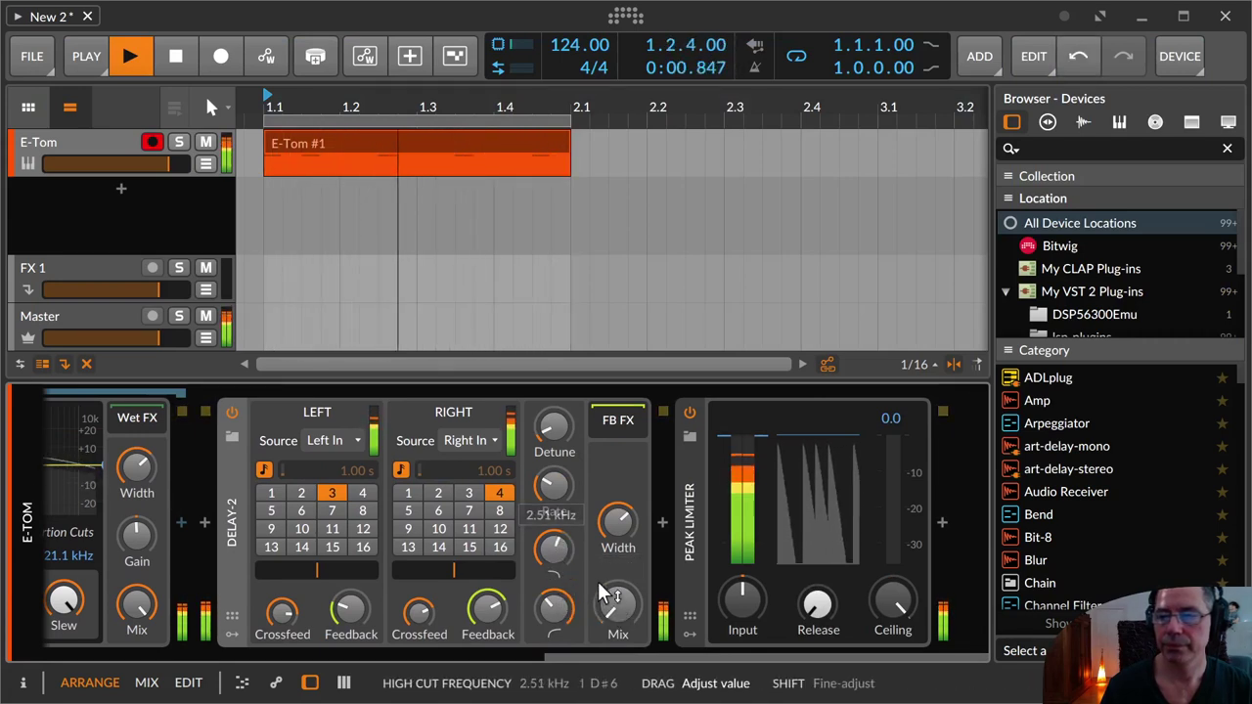
drag(603, 593, 603, 583)
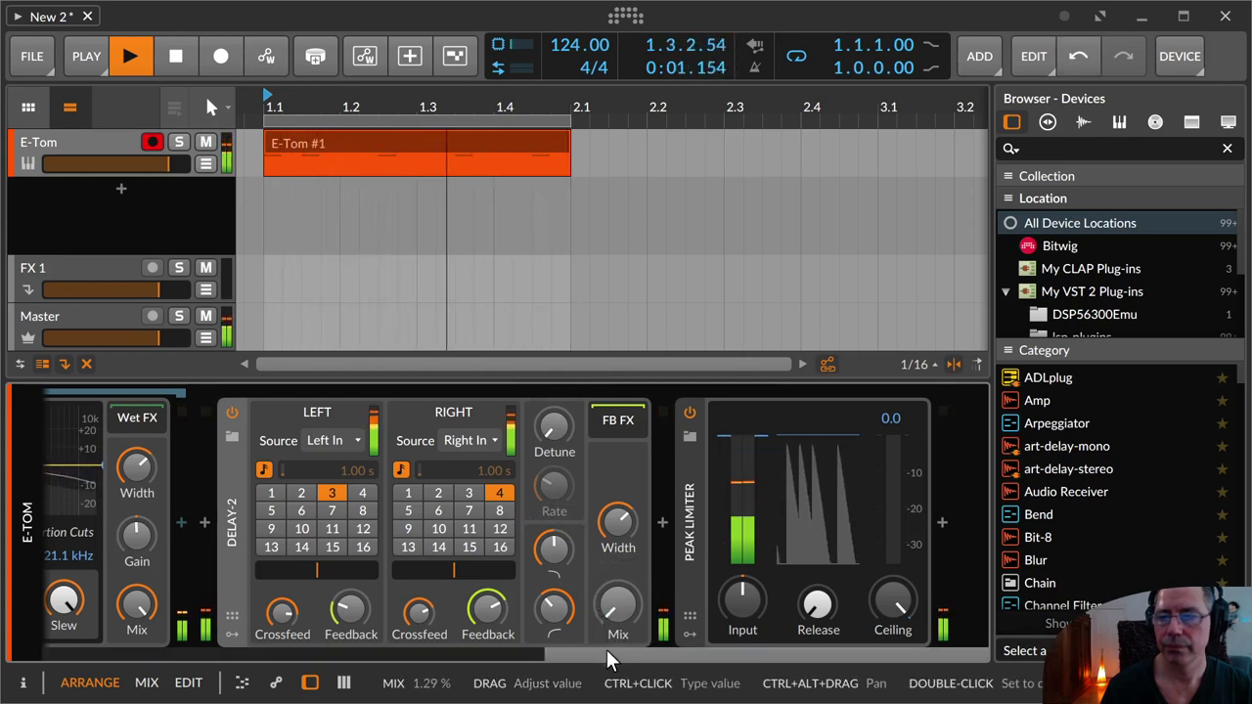
drag(606, 650, 201, 578)
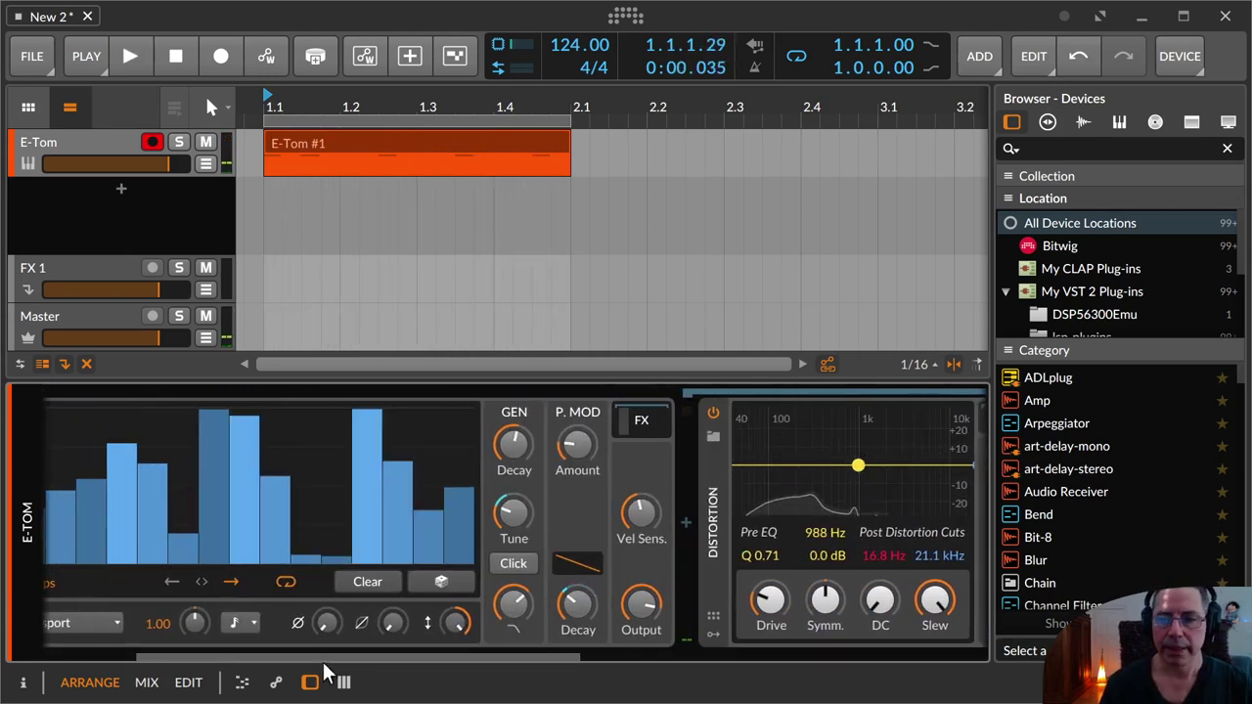
drag(391, 656, 799, 655)
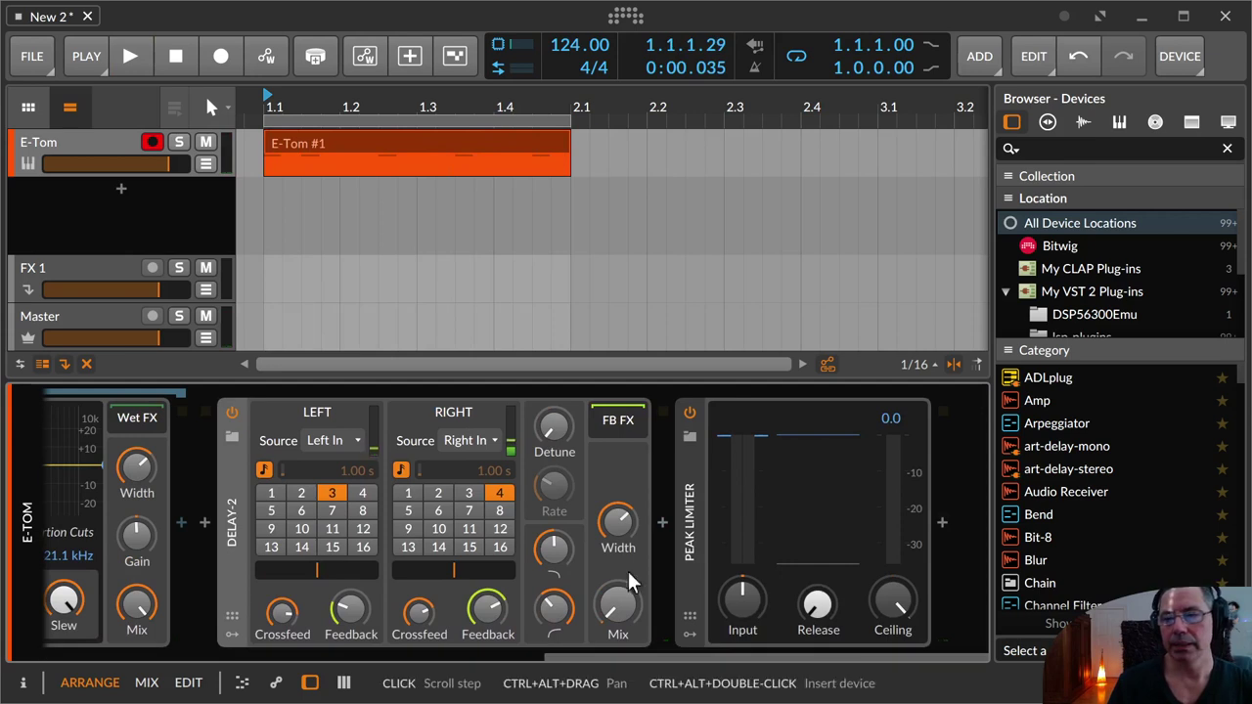
Lower the Delay-2 low cut while auditioning, and expand its feedback effects chain.
key(space)
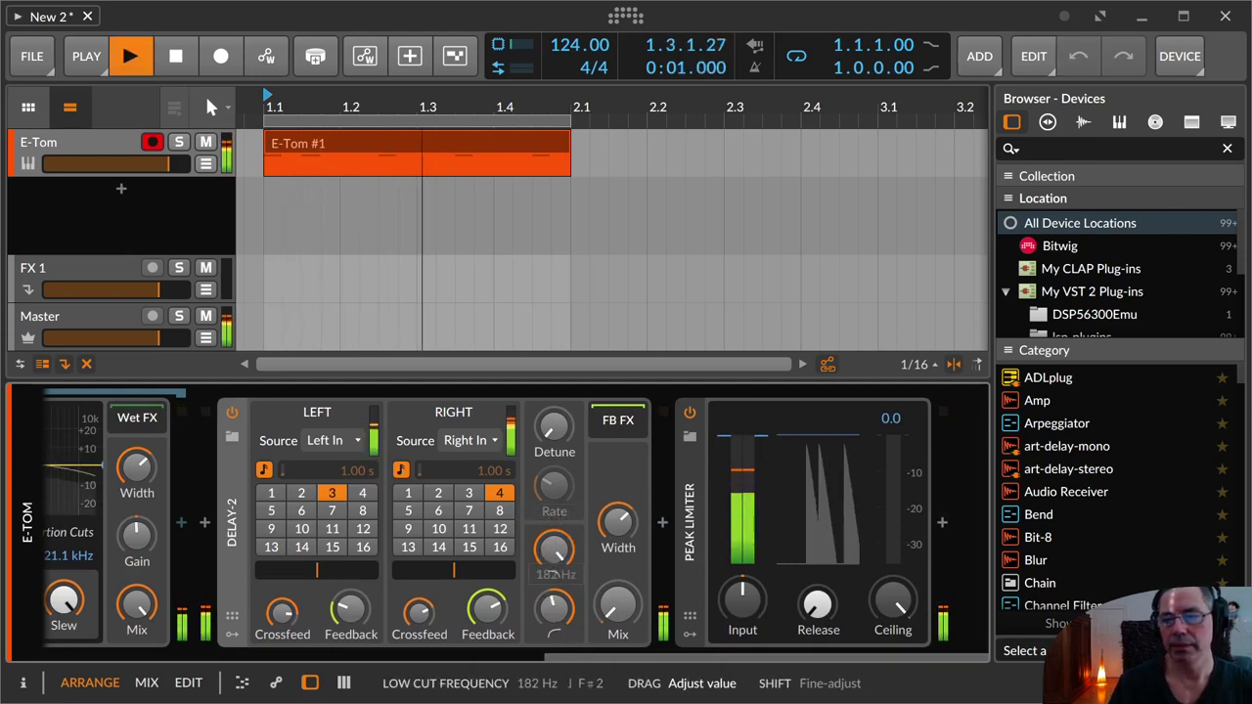
drag(554, 551, 553, 577)
key(space)
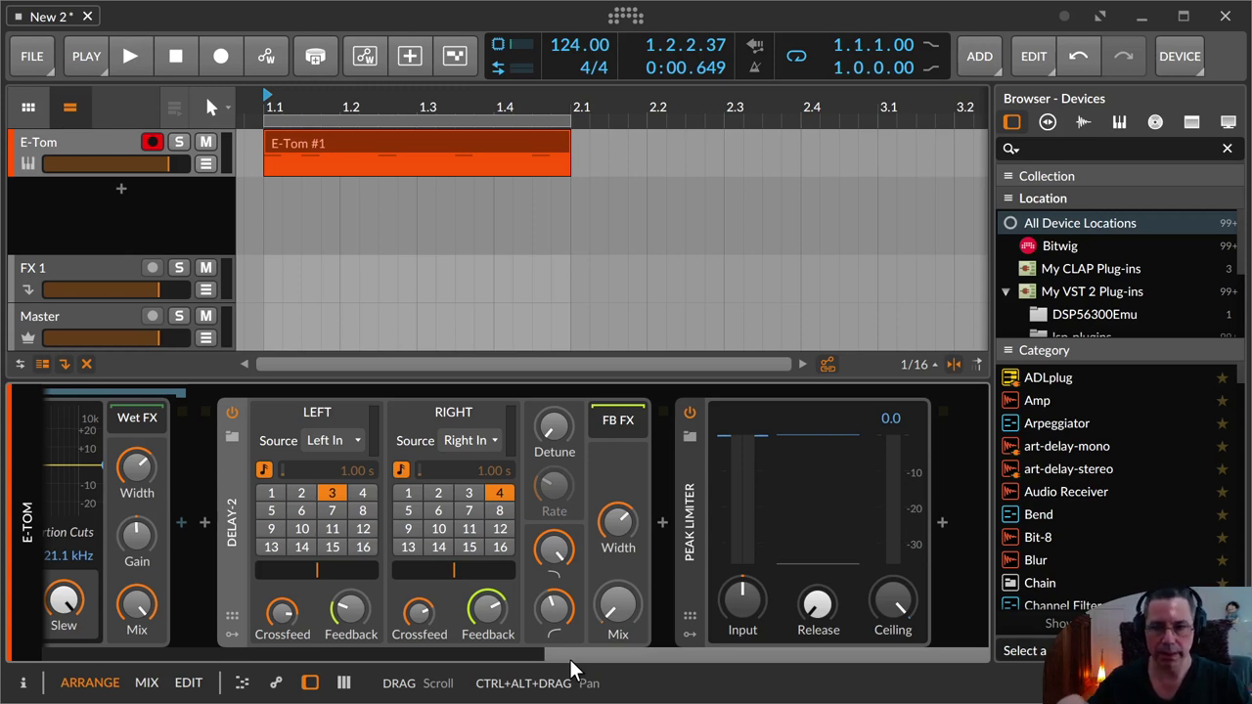
scroll(570, 661, left, 2)
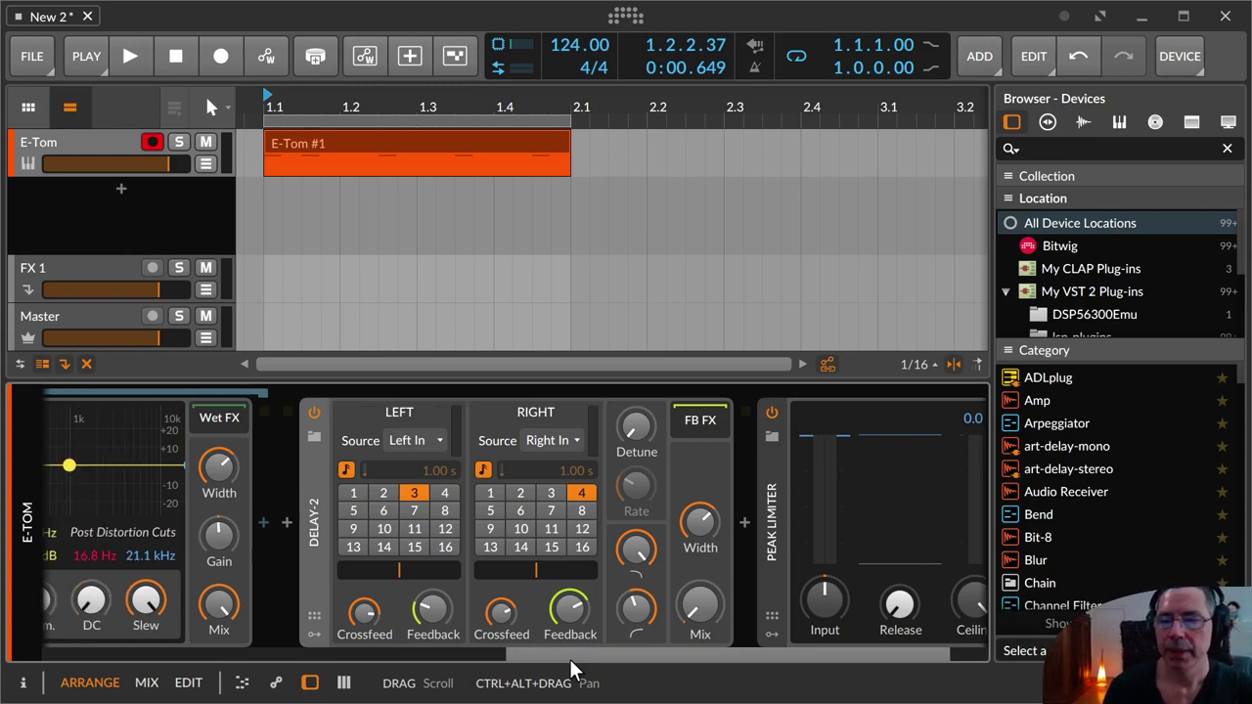
key(space)
key(space)
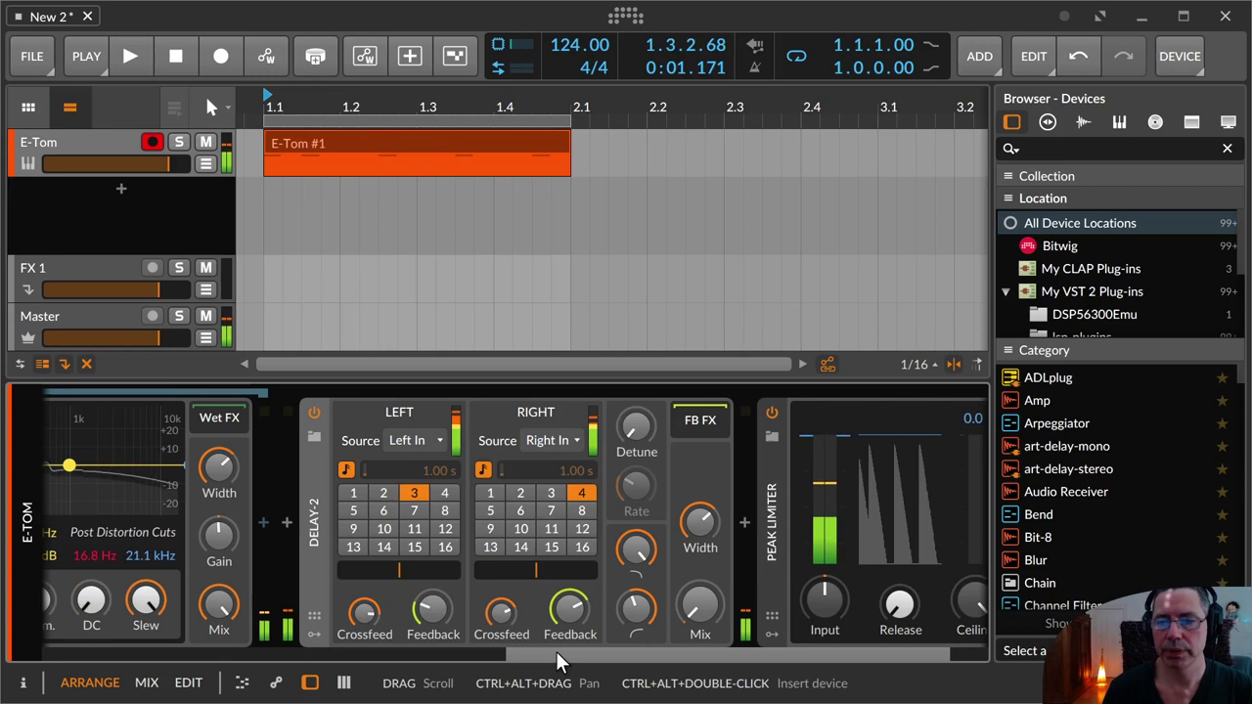
scroll(587, 648, right, 2)
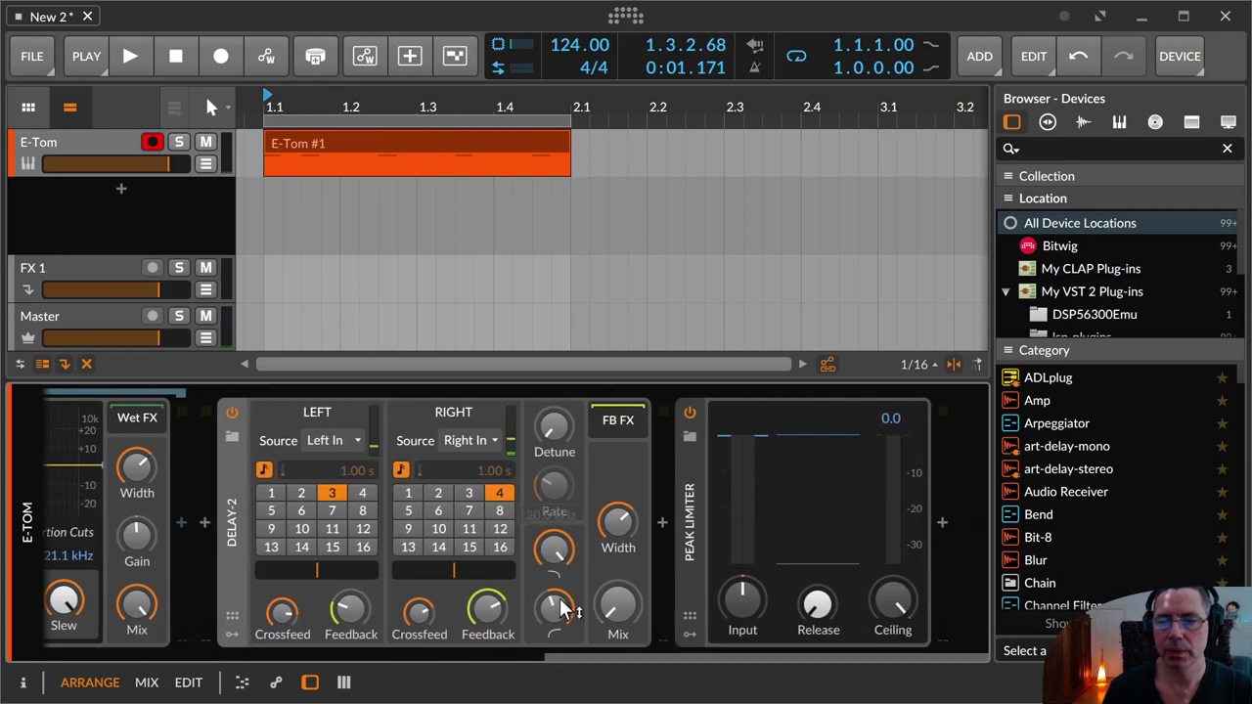
click(603, 433)
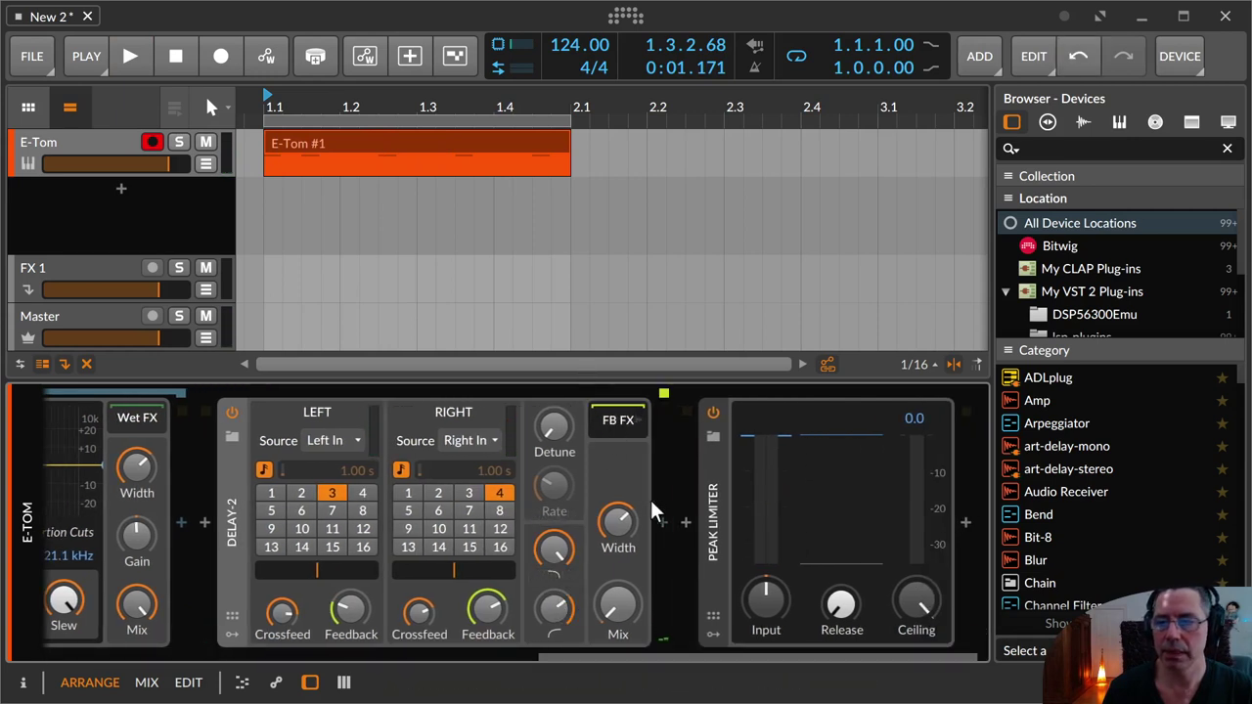
Insert a Pitch Shifter into the Delay-2 feedback FX chain via a 'pit' search.
click(663, 523)
text(pit)
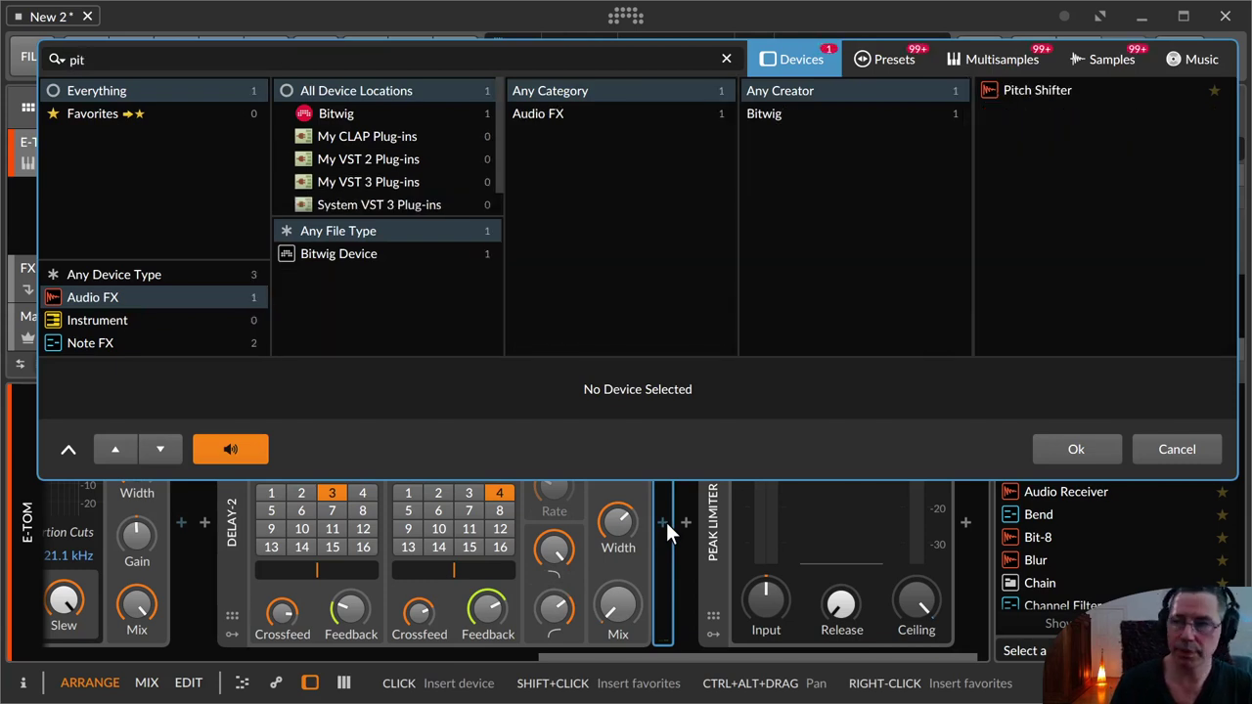
key(Down)
key(Return)
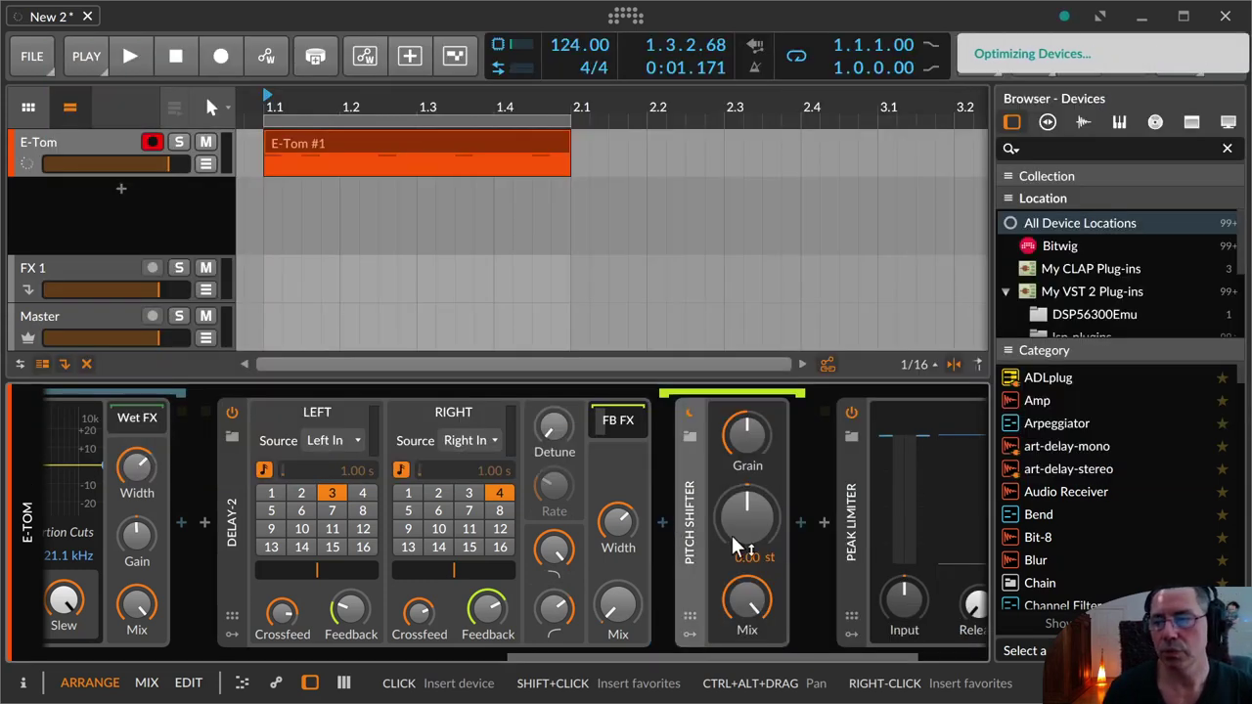
Audition the Pitch Shifter, trying pitch near 1.35 st and grain rates from 100 Hz down to 1 Hz.
drag(745, 533, 744, 528)
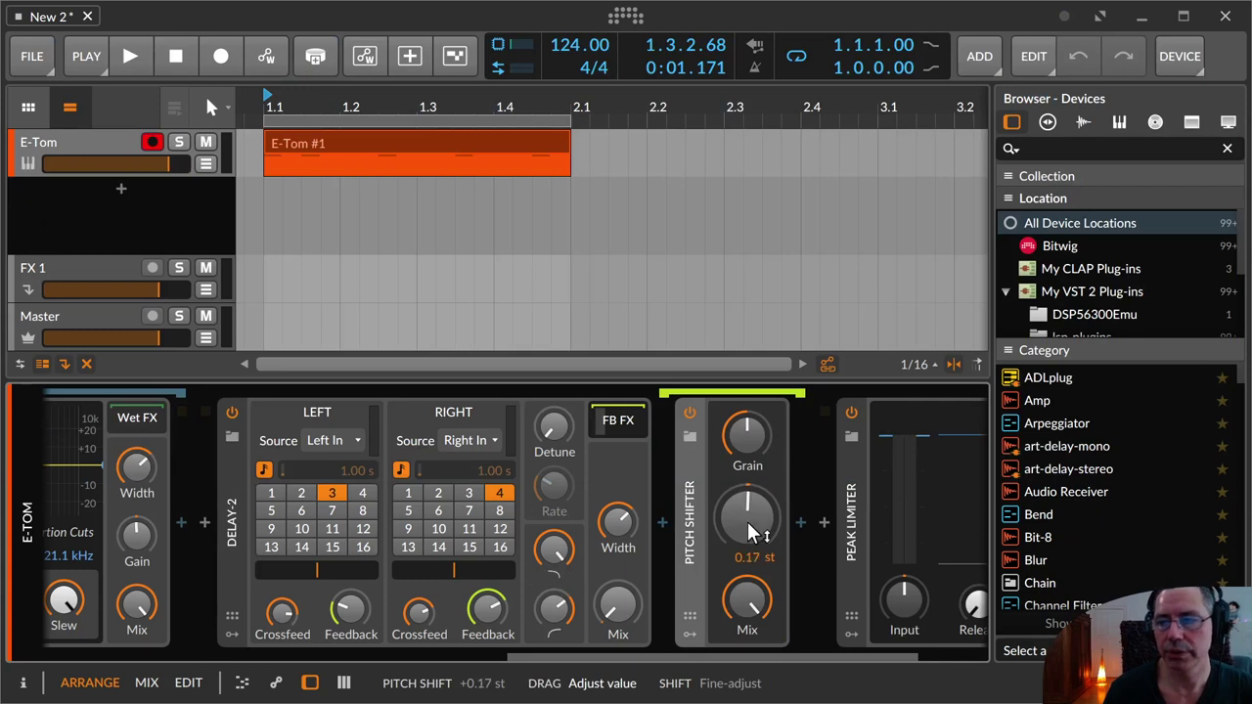
key(space)
drag(744, 516, 744, 514)
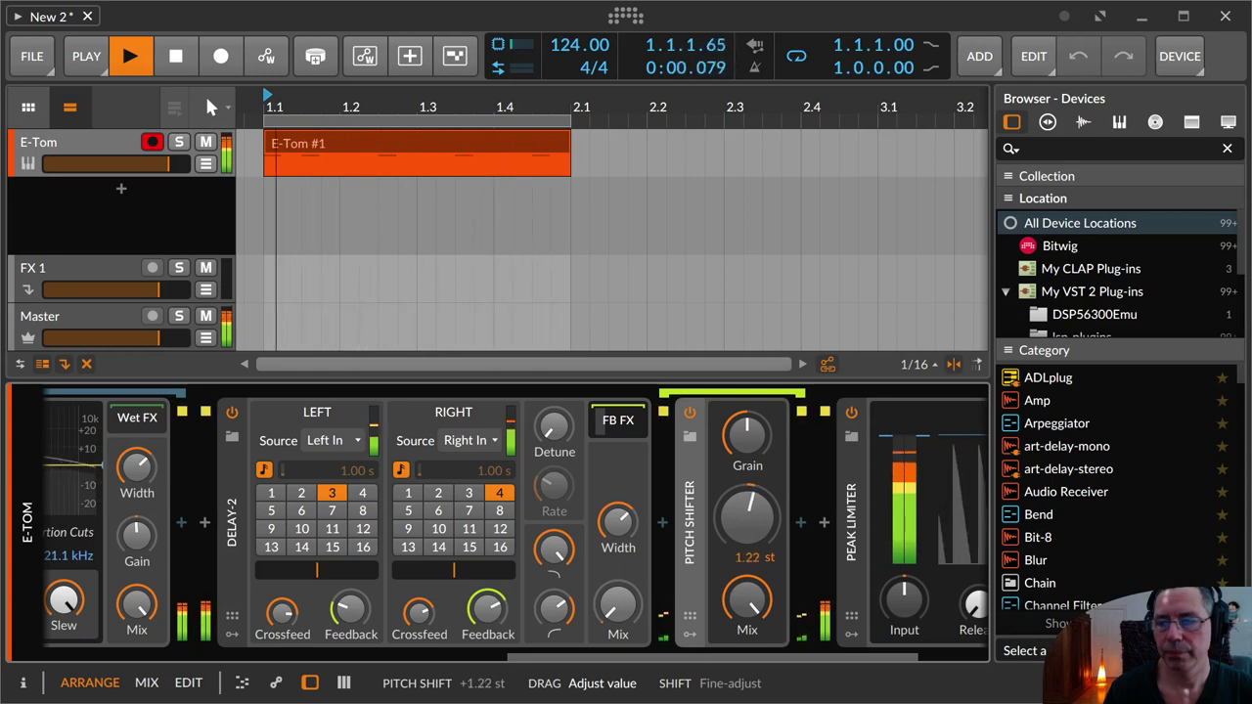
drag(743, 518, 743, 518)
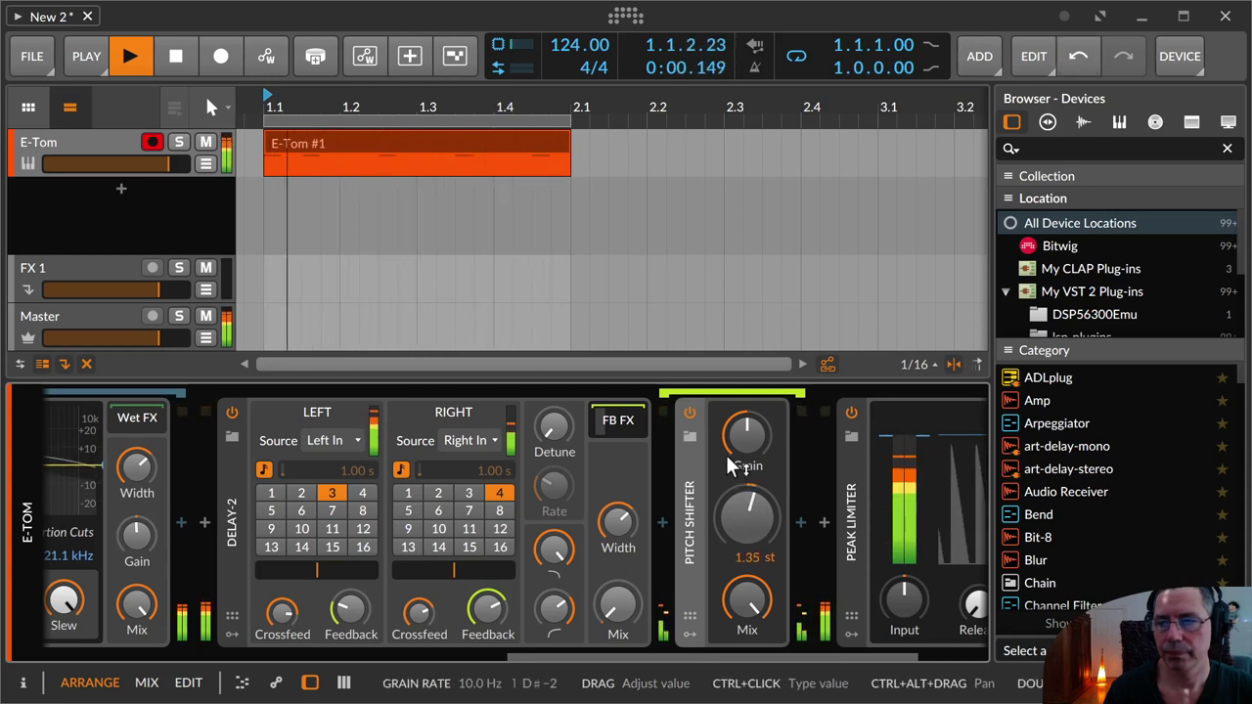
drag(726, 455, 726, 420)
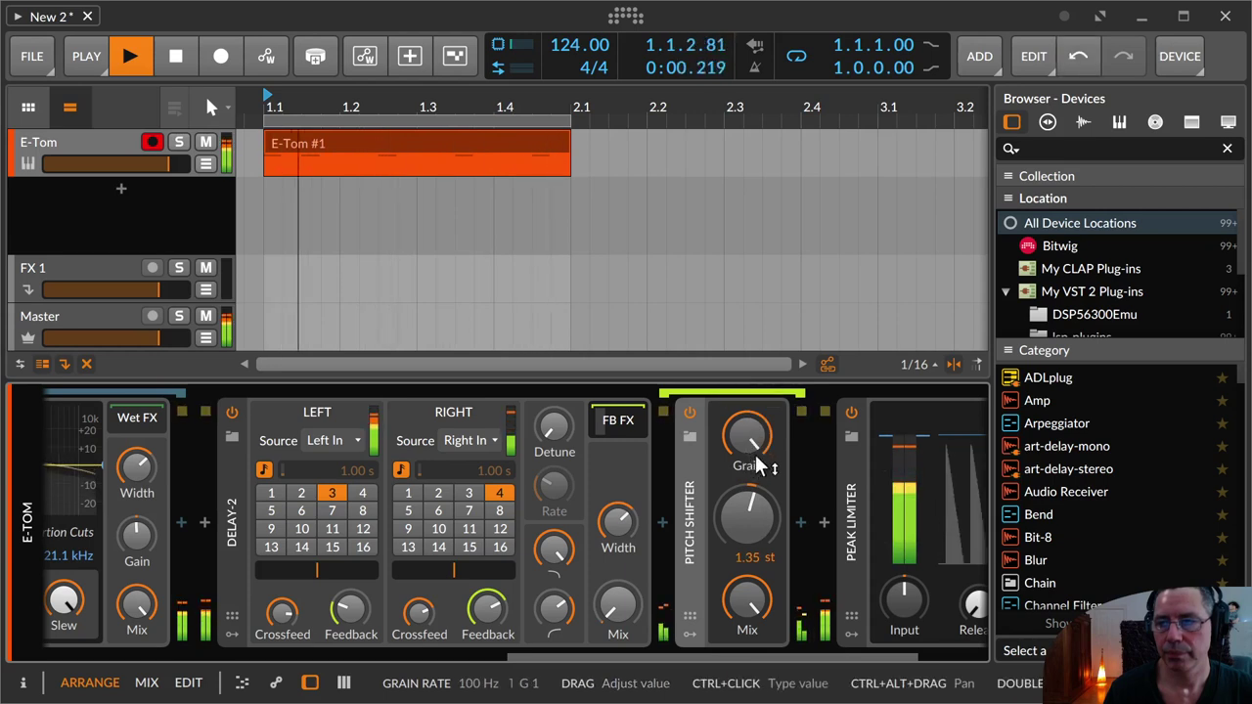
drag(750, 436, 749, 499)
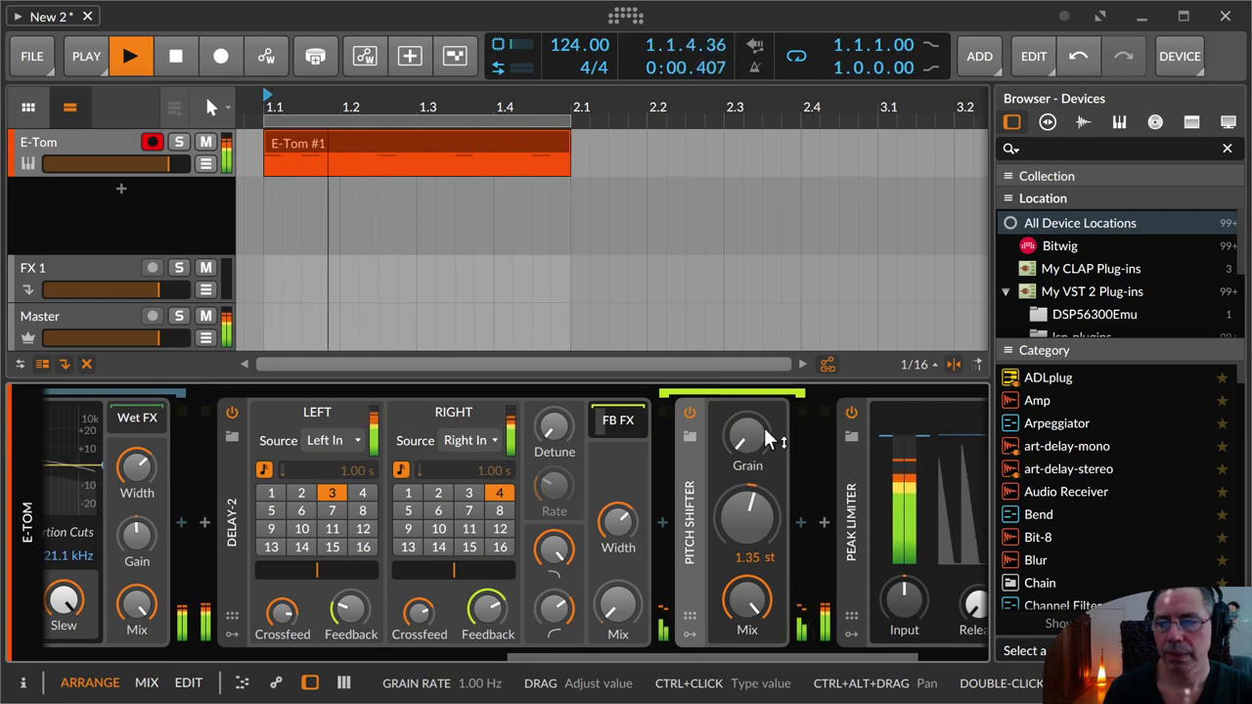
key(space)
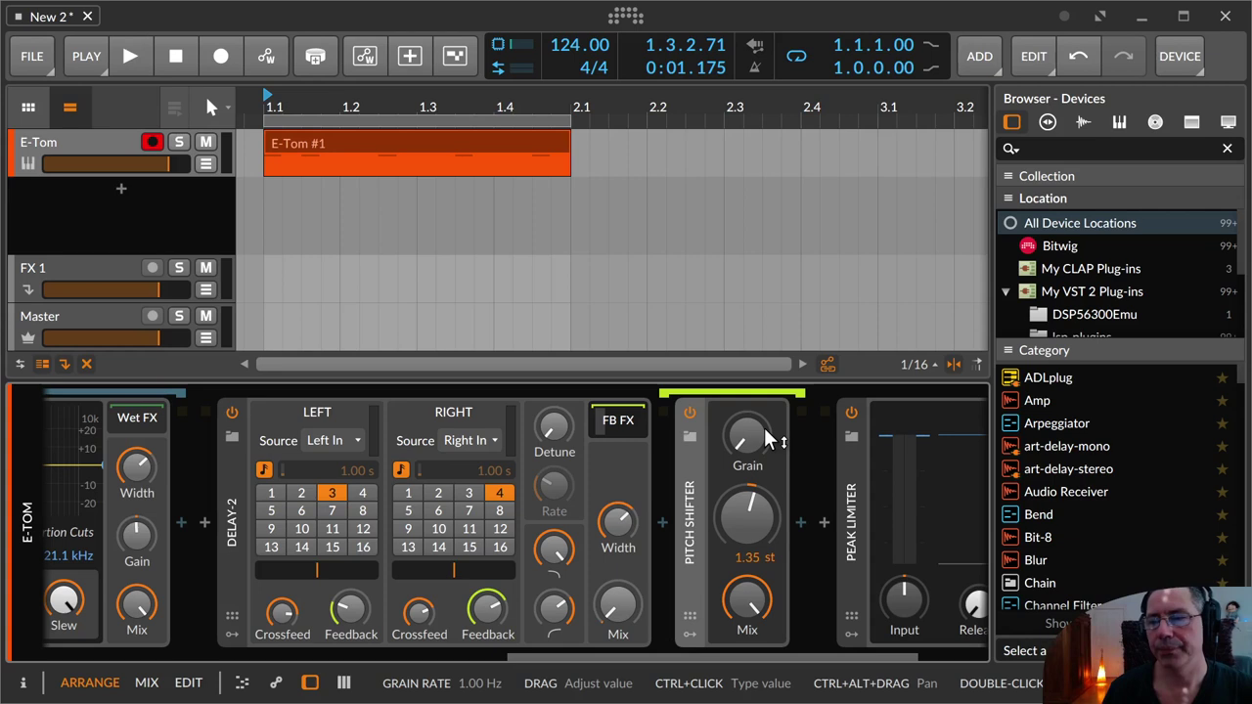
Set pitch to 7.25 st, grain rate just under 2 Hz, and feedback FX mix below 1%.
drag(761, 524, 761, 474)
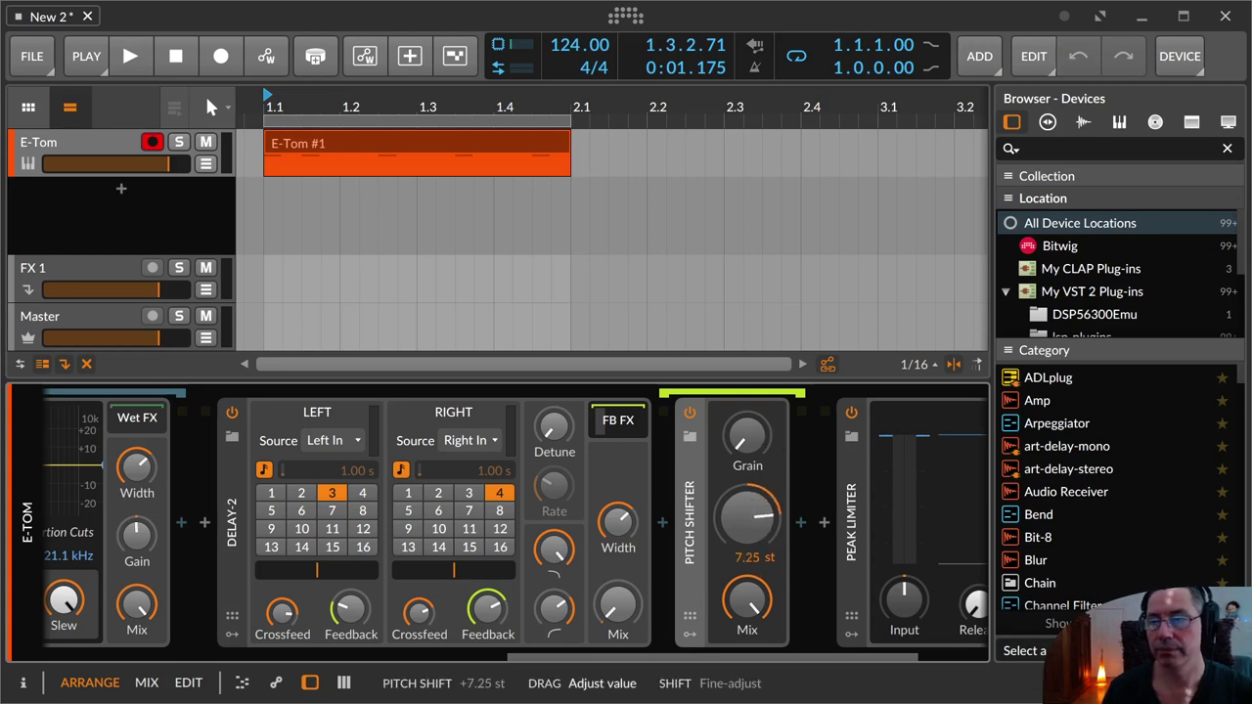
key(space)
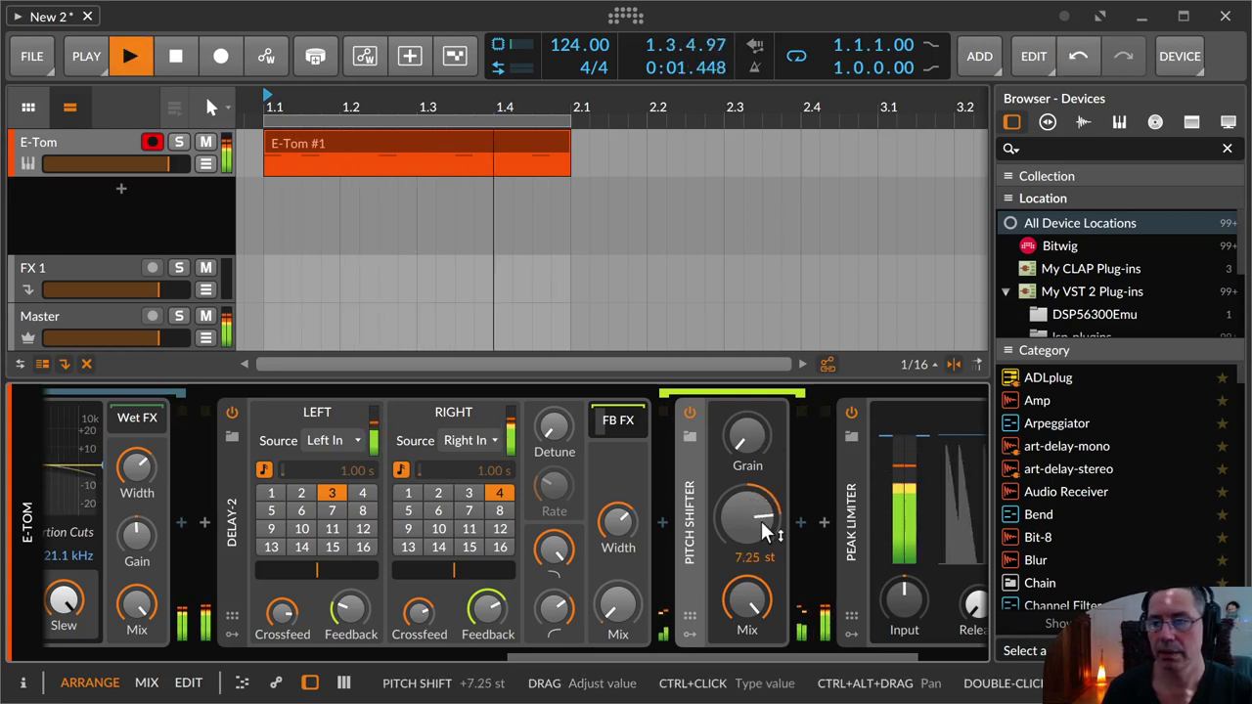
mouse_move(745, 436)
mouse_down()
mouse_move(746, 416)
mouse_move(742, 447)
mouse_up()
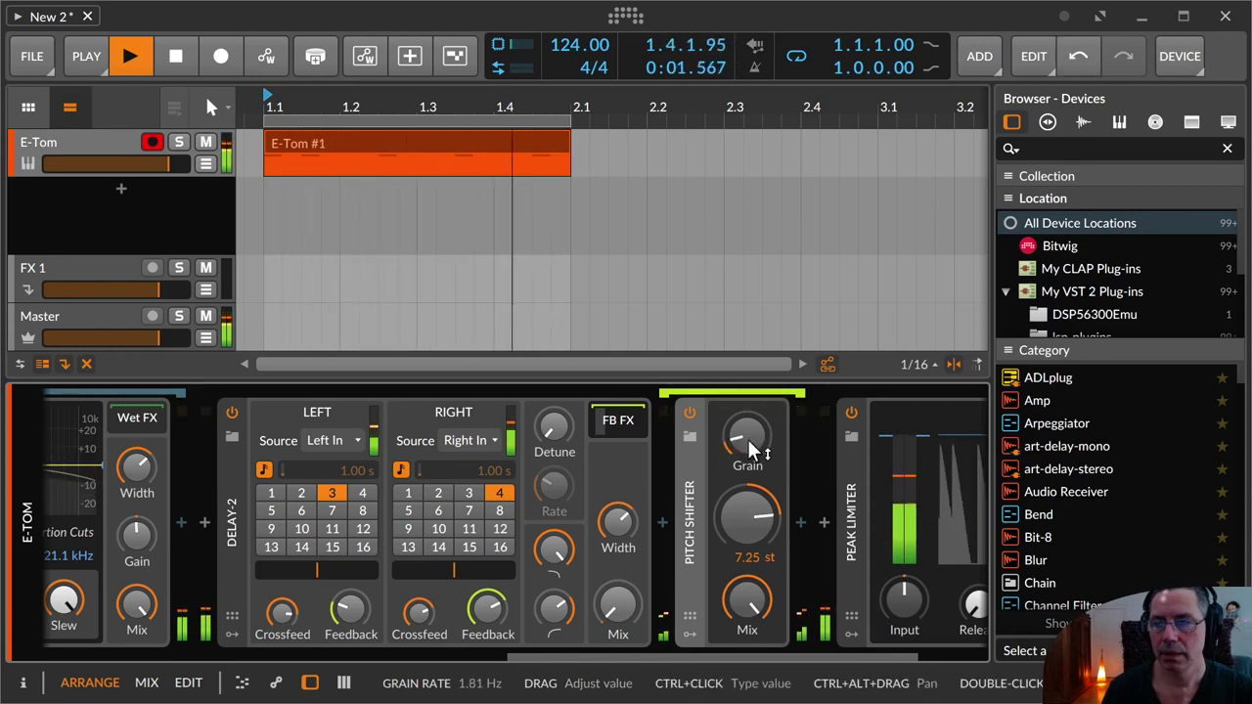
drag(627, 612, 620, 609)
Stop playback and scroll the device panel left to show the E-Tom drum and Distortion.
key(space)
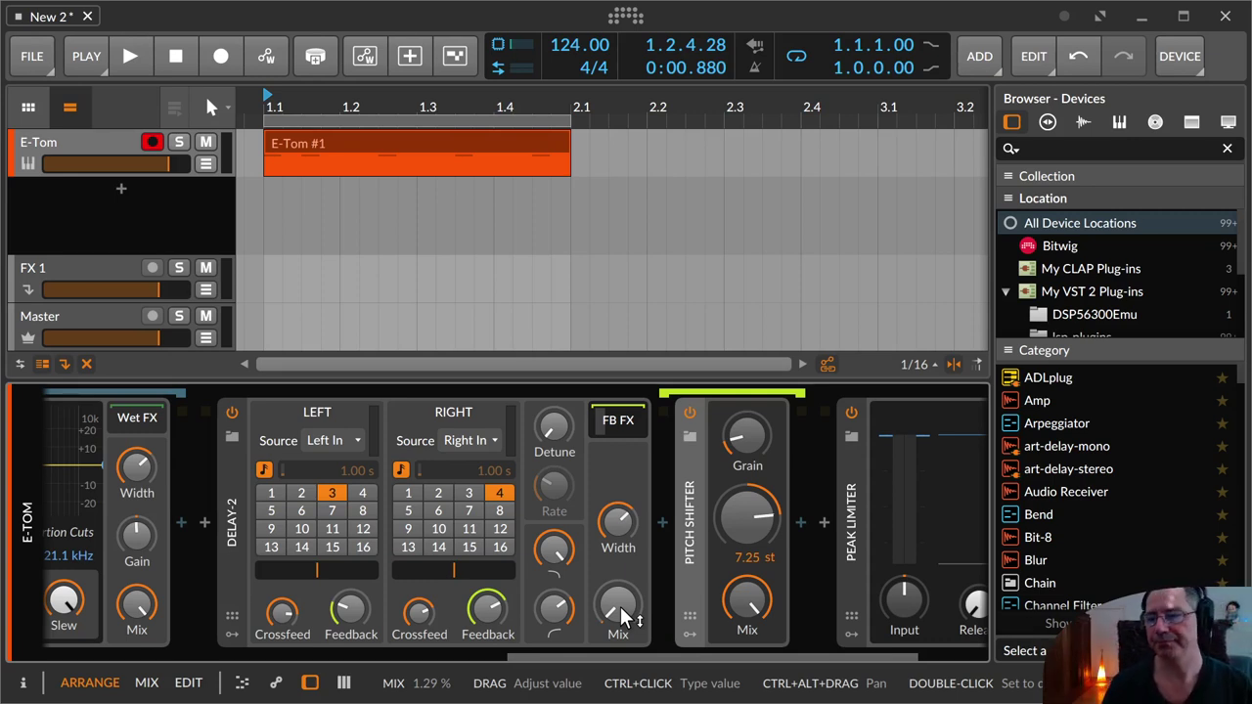
drag(626, 654, 271, 626)
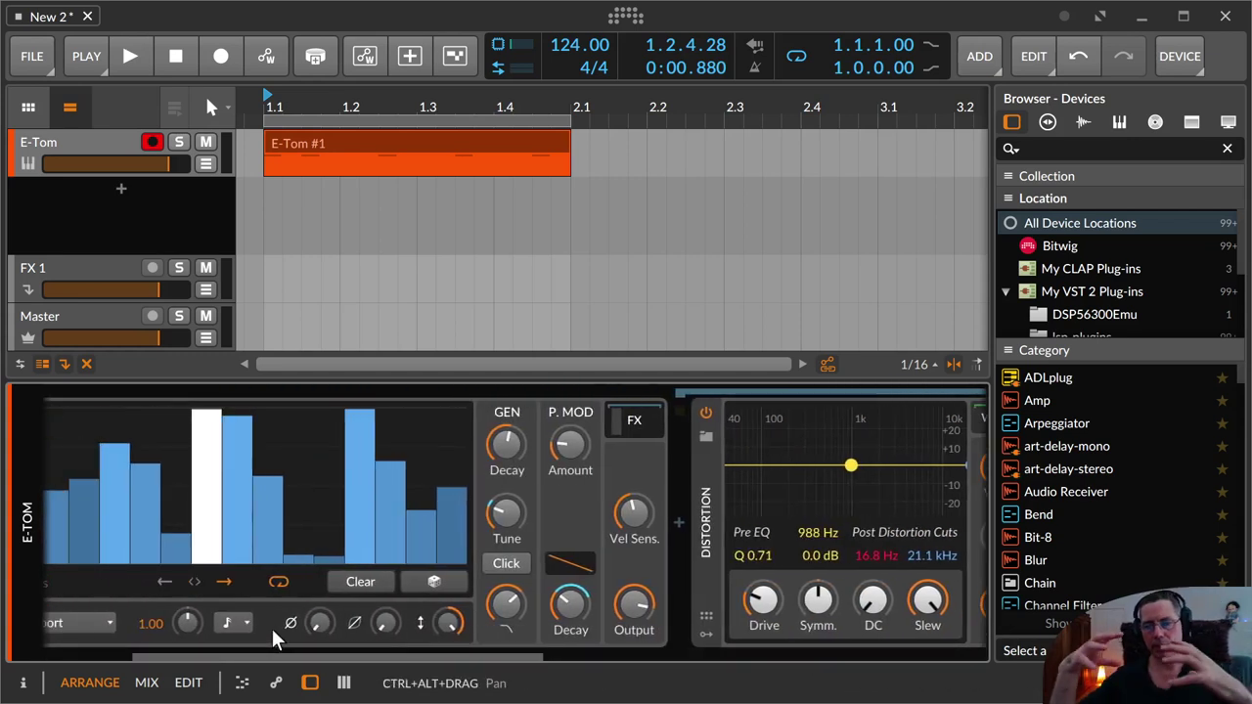